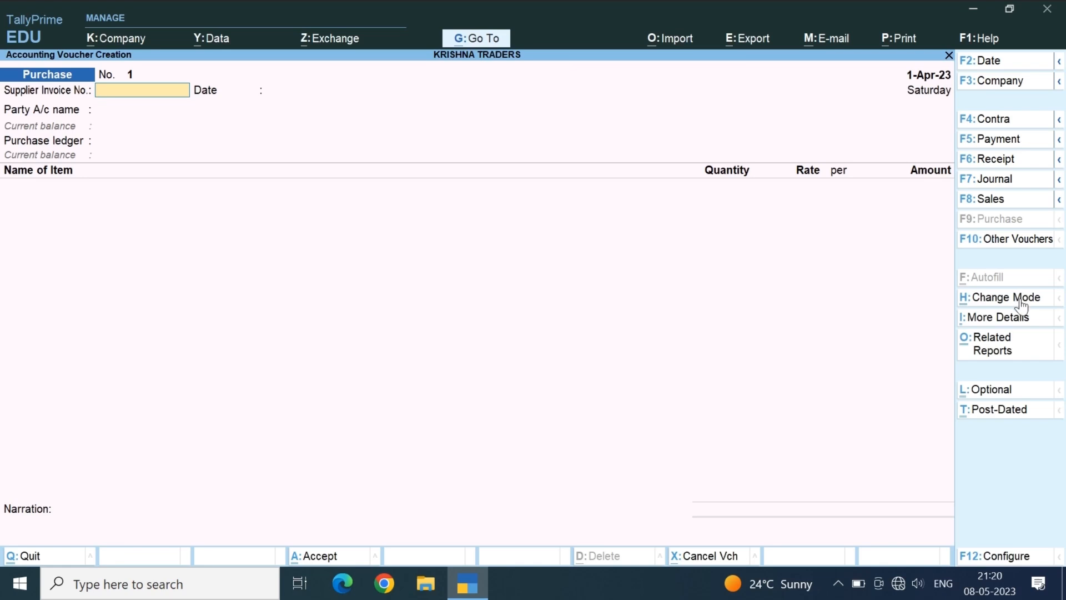
Step: Look at the voucher date prompt and the blank company creation form, leaving both without changes
click(1026, 61)
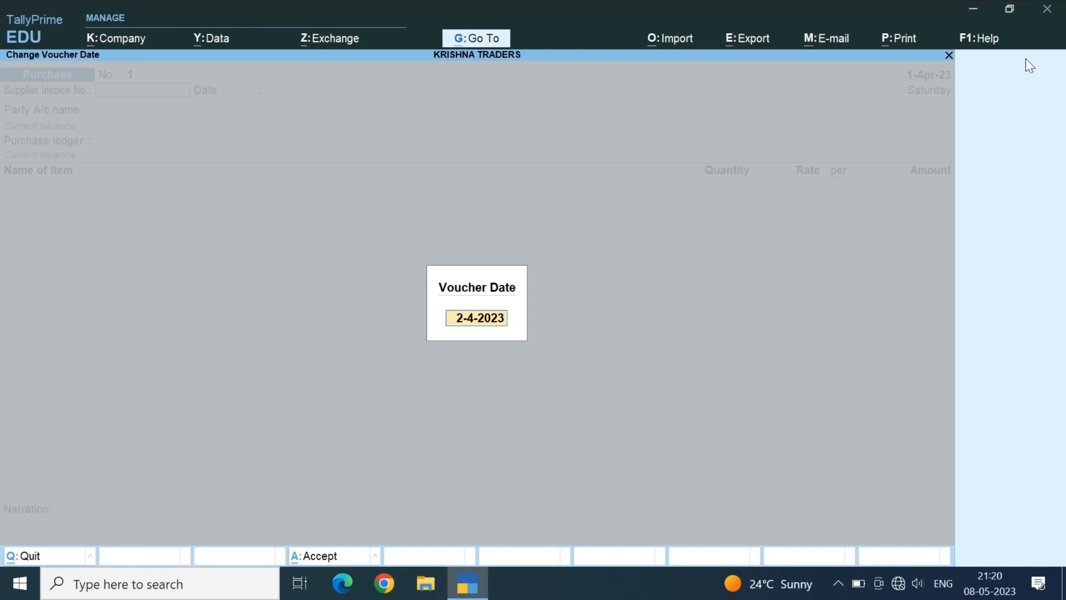
key(Escape)
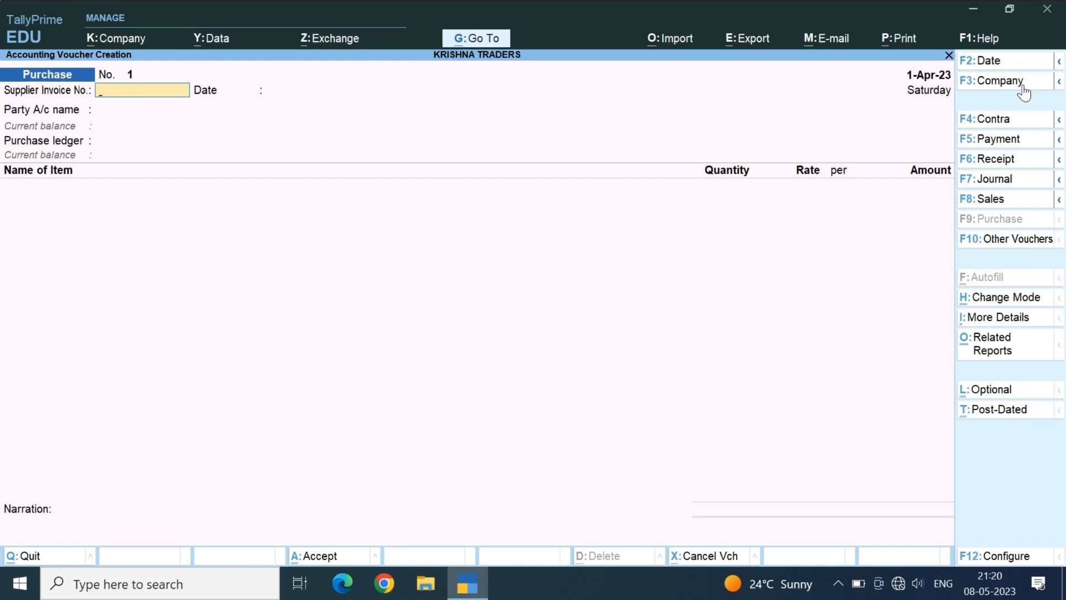
click(1023, 84)
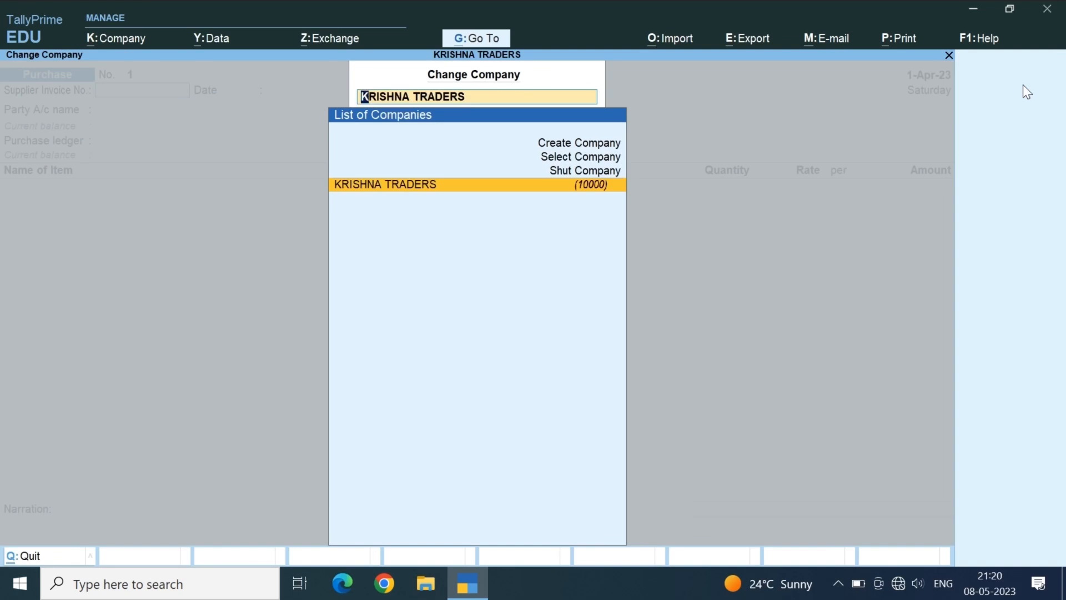
key(Up)
key(Up)
key(Up)
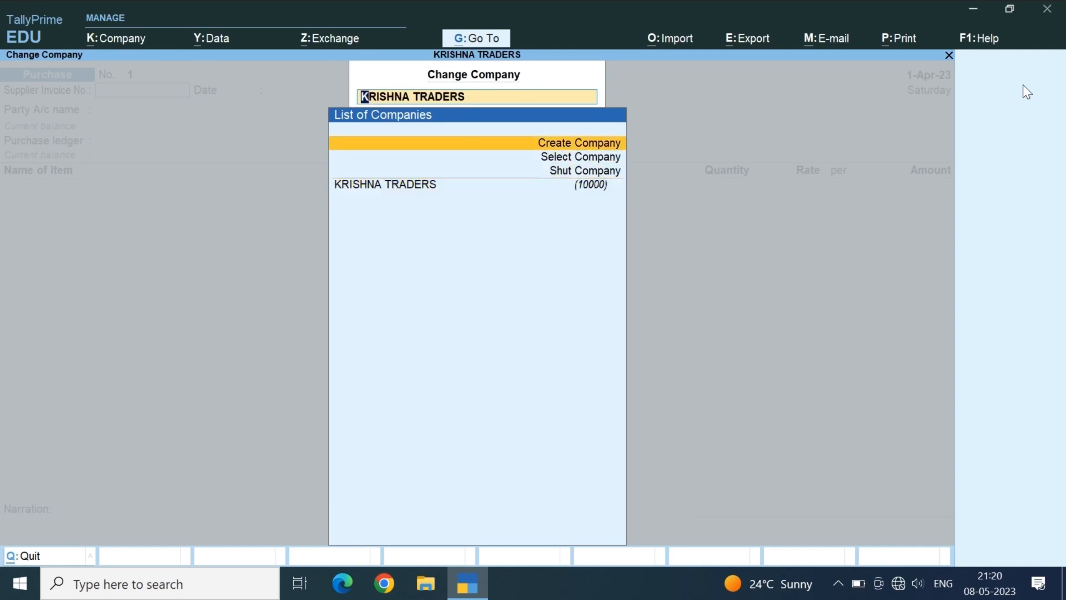
key(Return)
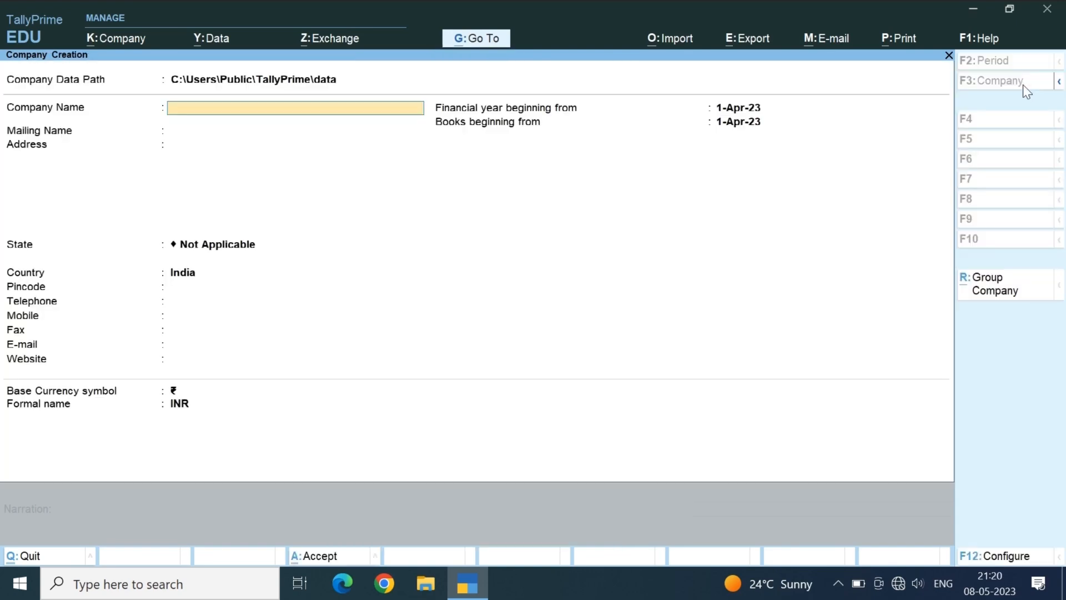
key(Escape)
key(y)
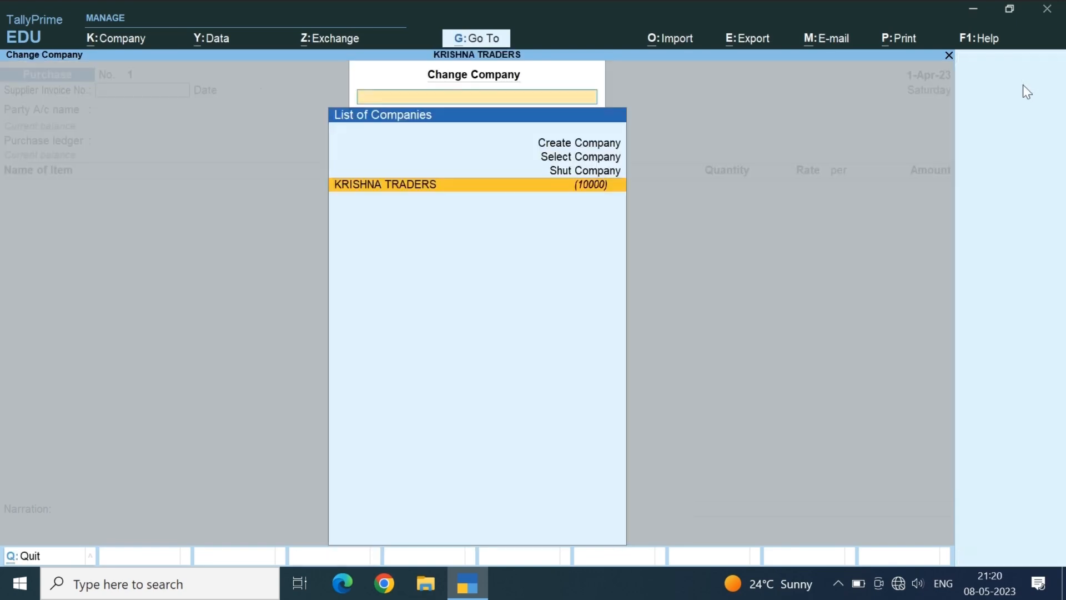
Step: View the companies available for selection in the TallyPrime data folder without choosing another one
key(Up)
key(Up)
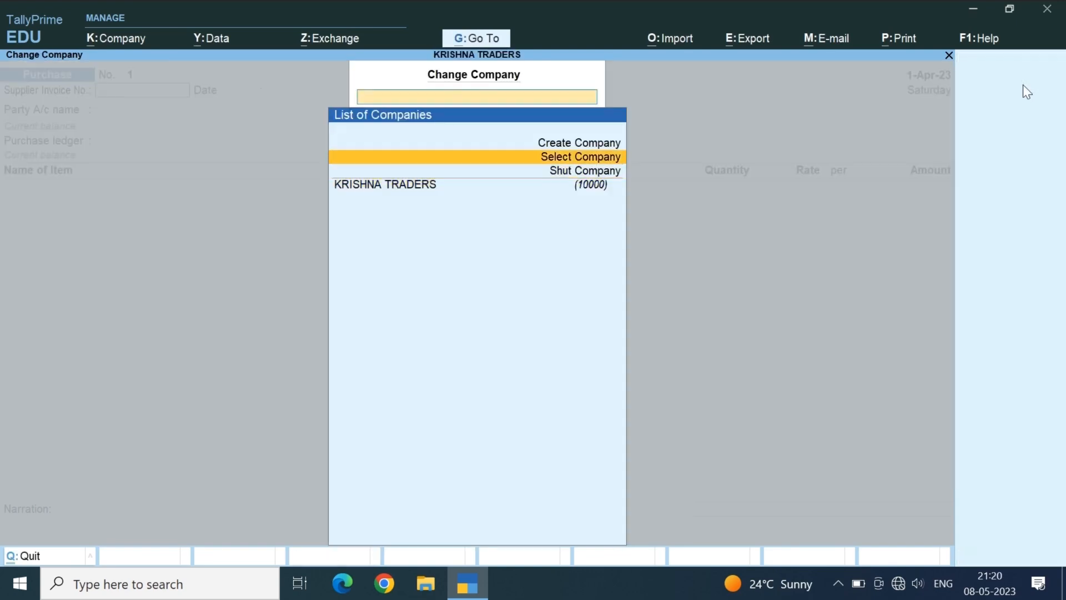
key(Return)
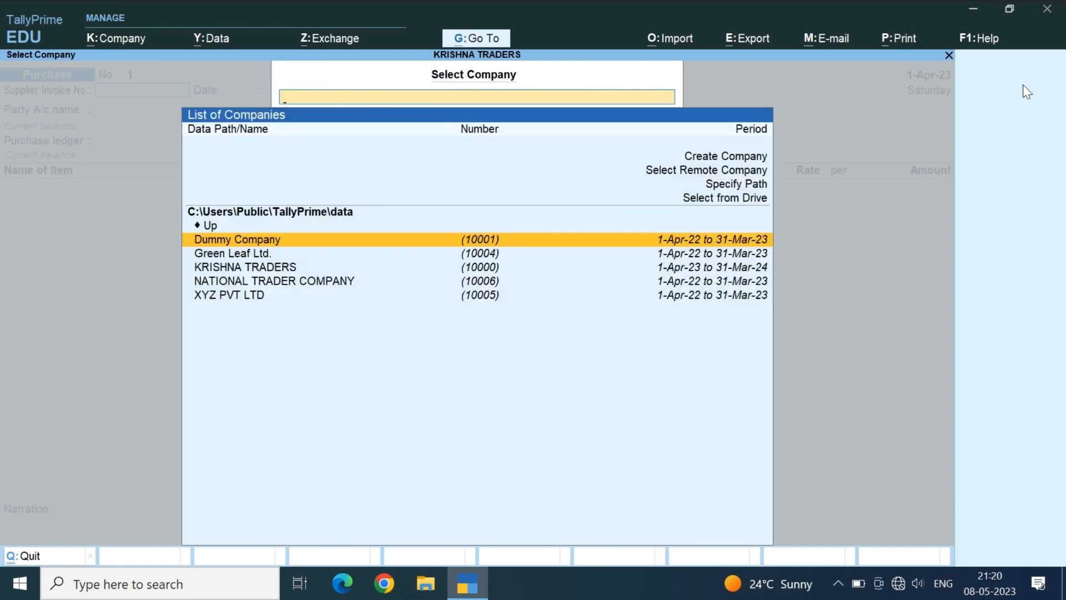
key(Down)
key(Down)
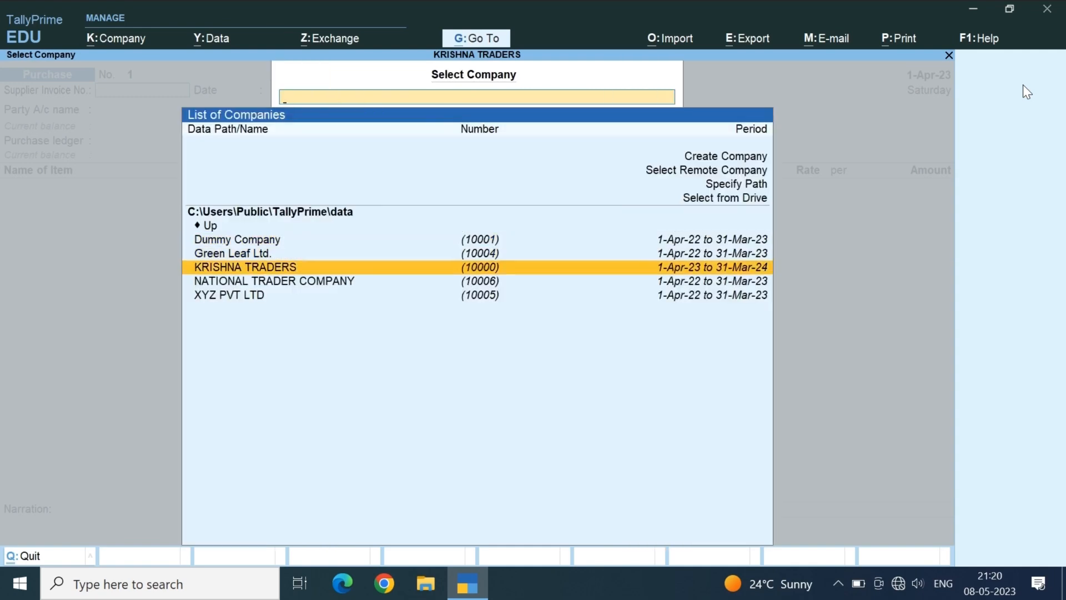
key(Escape)
Step: View the Shut Company list without closing any company, and return to the voucher with KRISHNA TRADERS as the company
key(Down)
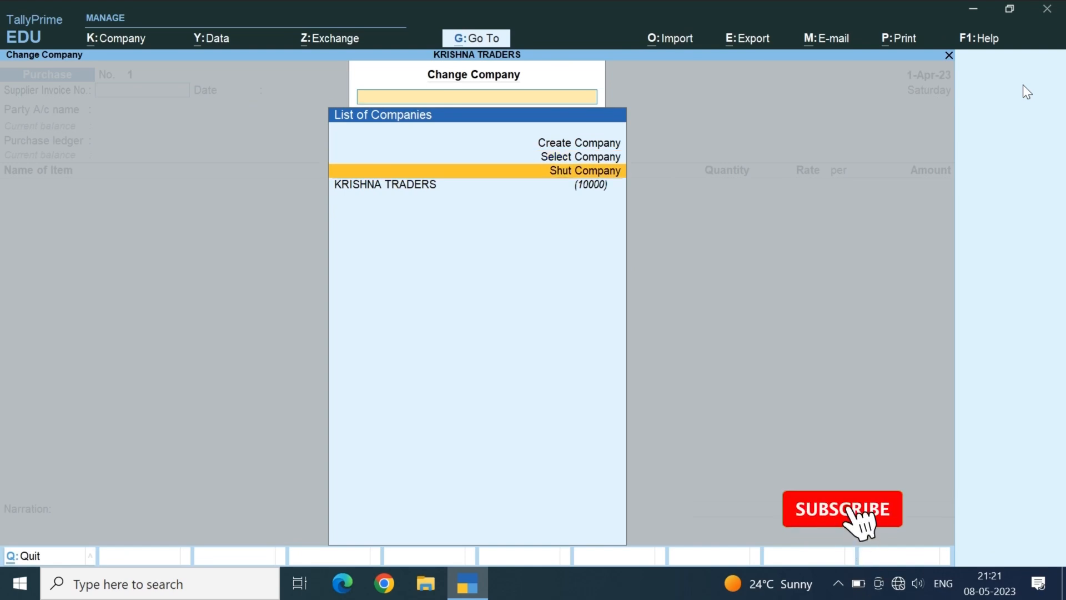
key(Return)
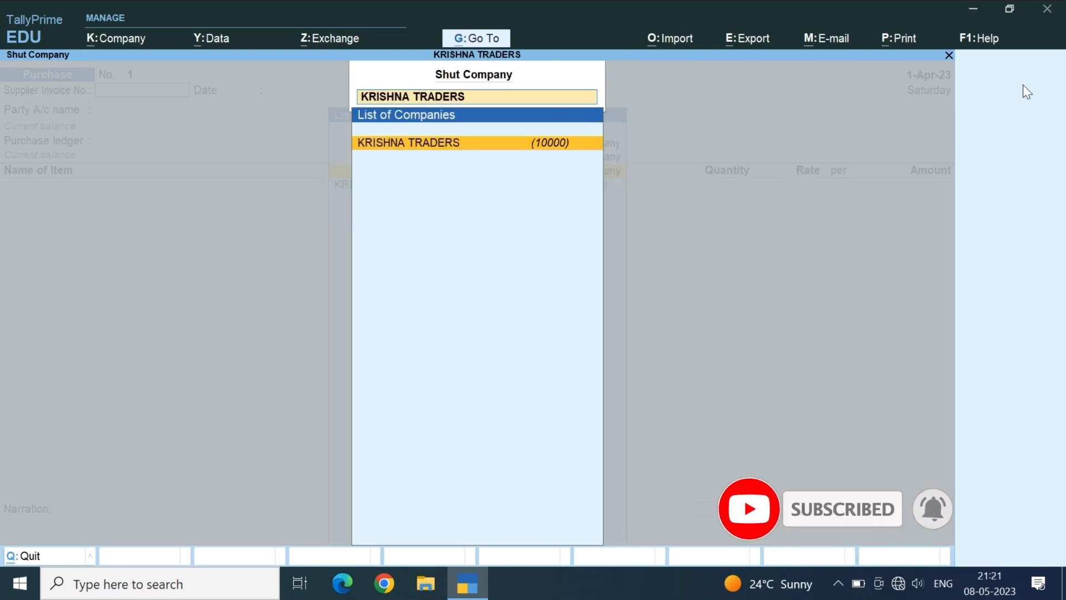
key(Escape)
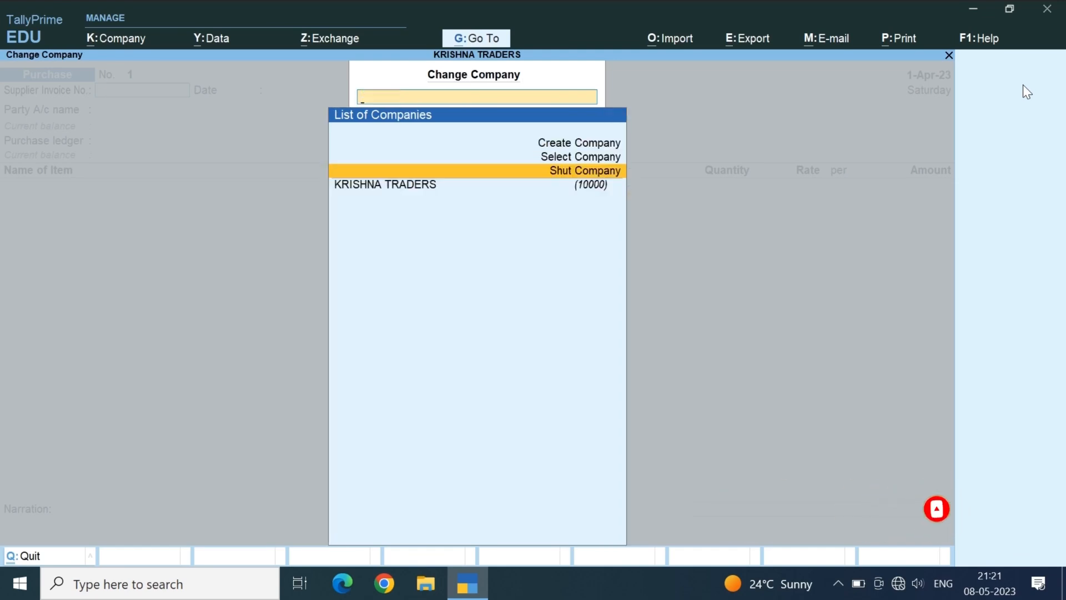
key(Down)
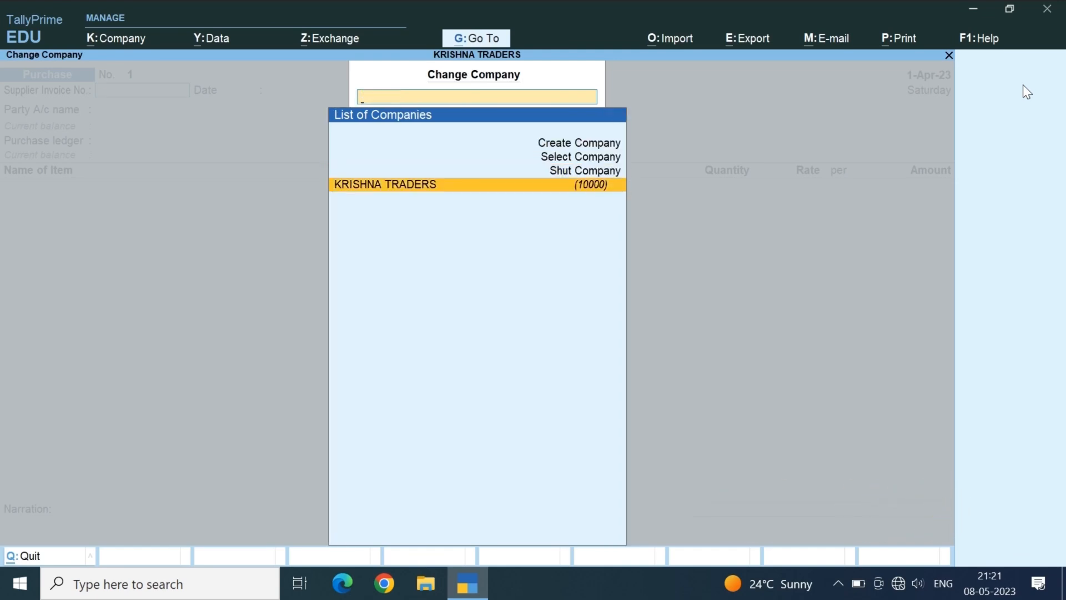
key(Return)
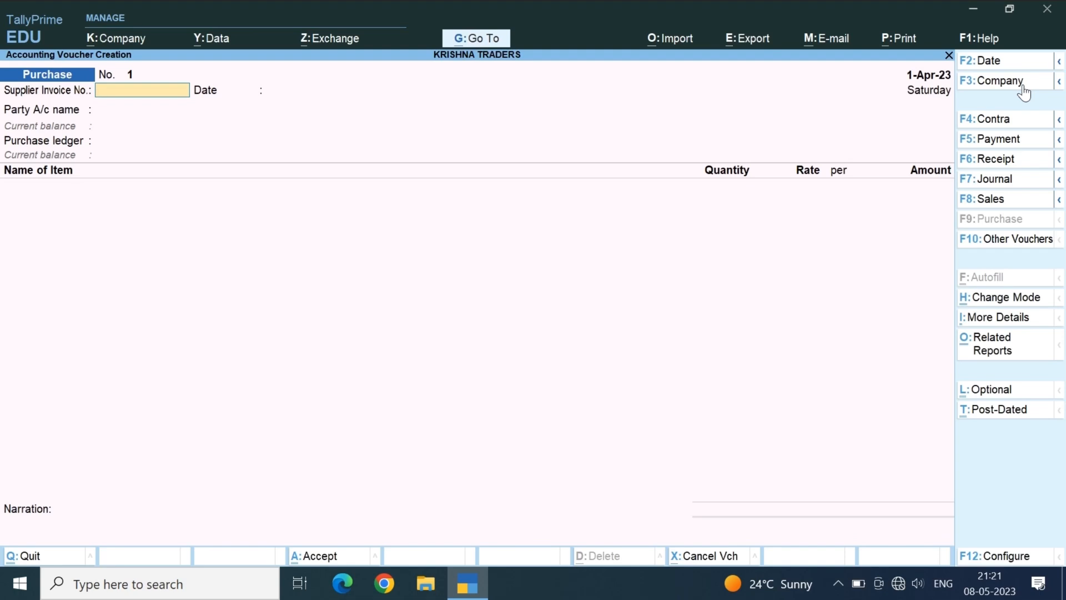
Step: Start a contra voucher and create the ledger PNB BANK under the bank group as its account
click(1014, 127)
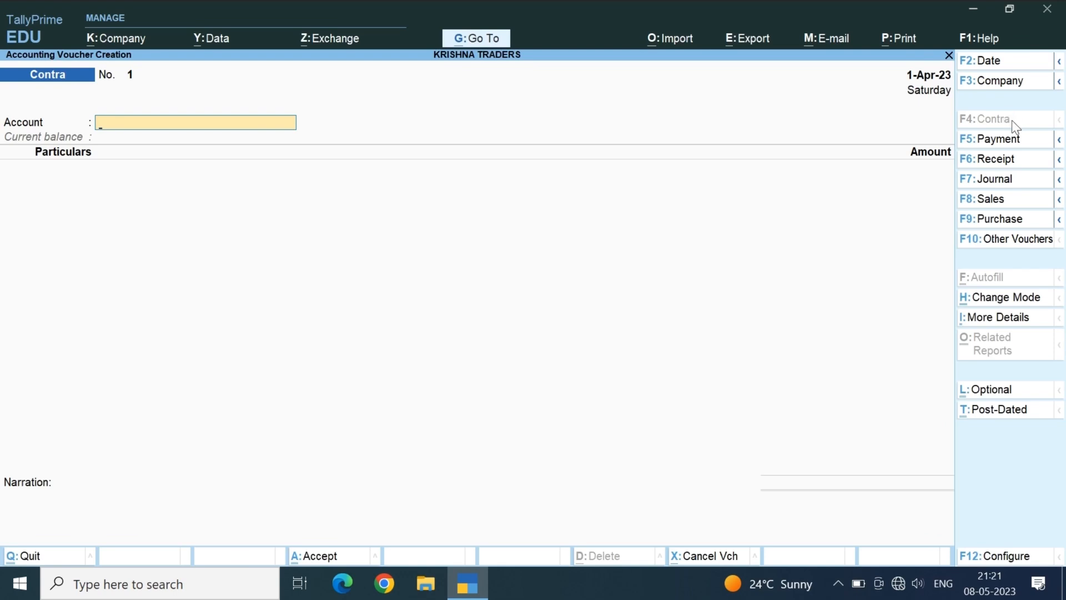
text(ba)
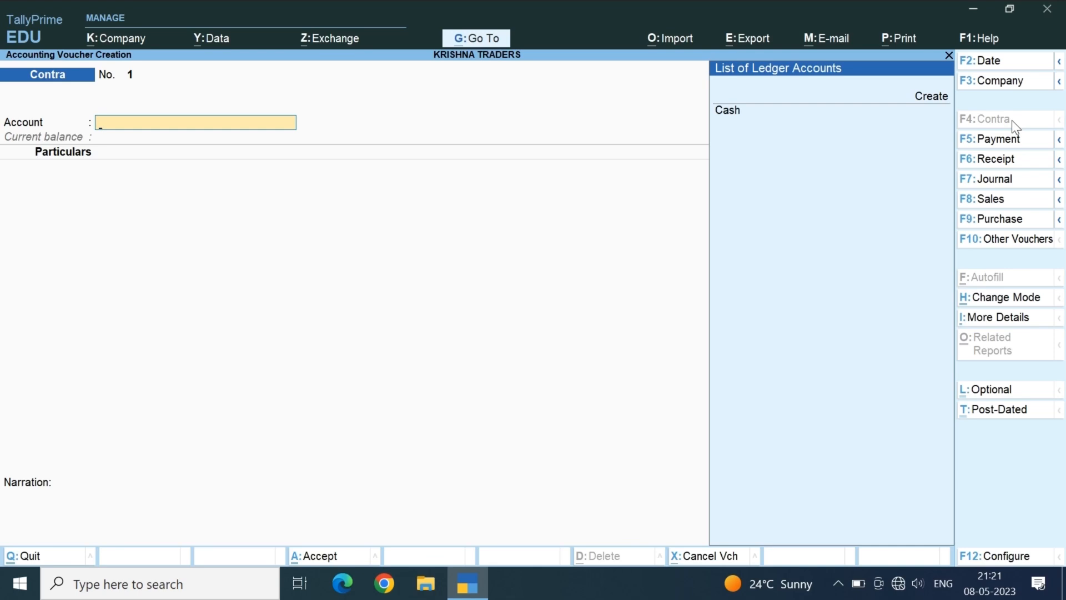
key(Down)
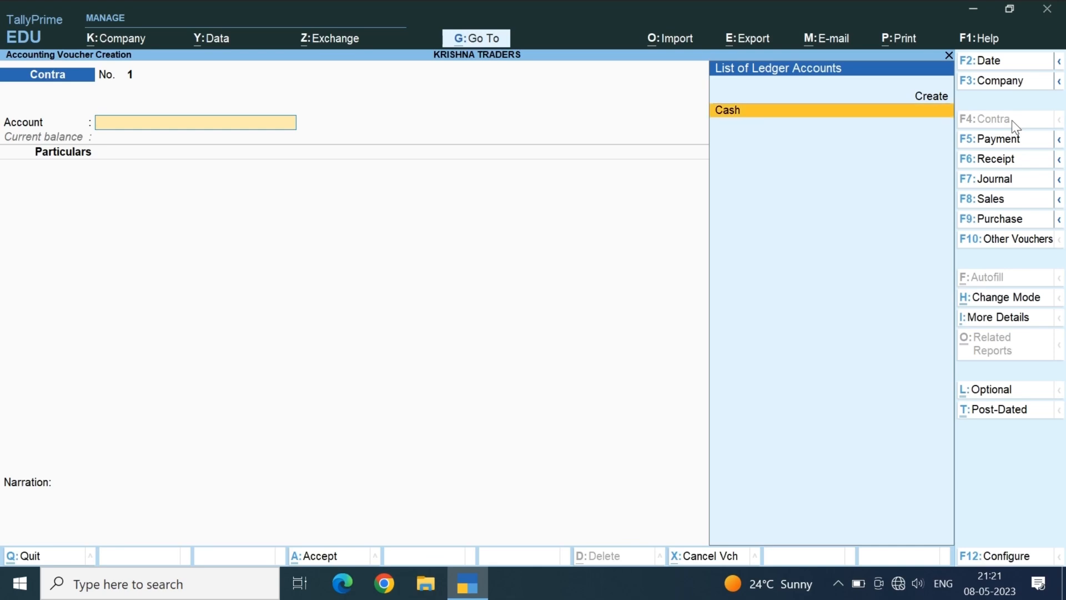
key(alt+c)
text(PNB BANK)
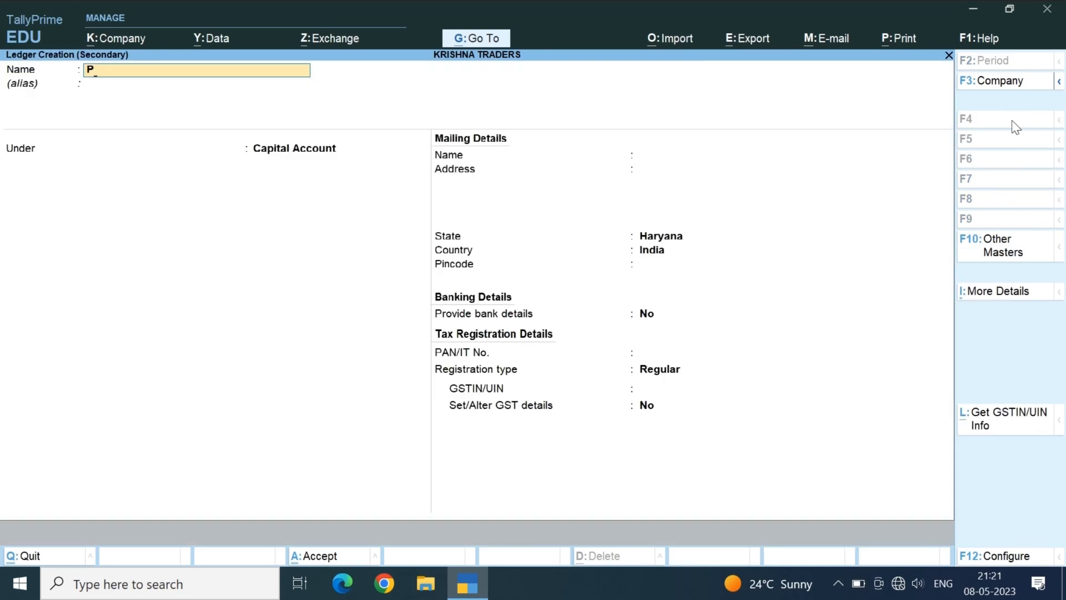
key(Return)
text(BANK)
key(Return)
key(ctrl+a)
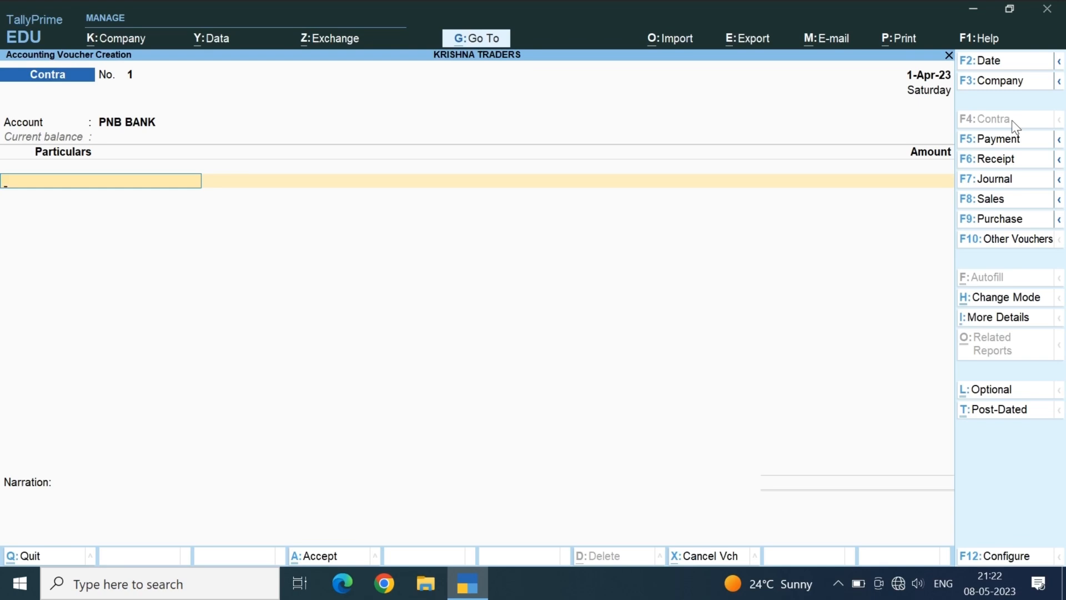
Step: Add Cash to the contra voucher's particulars with an amount of 10000
text(CASH)
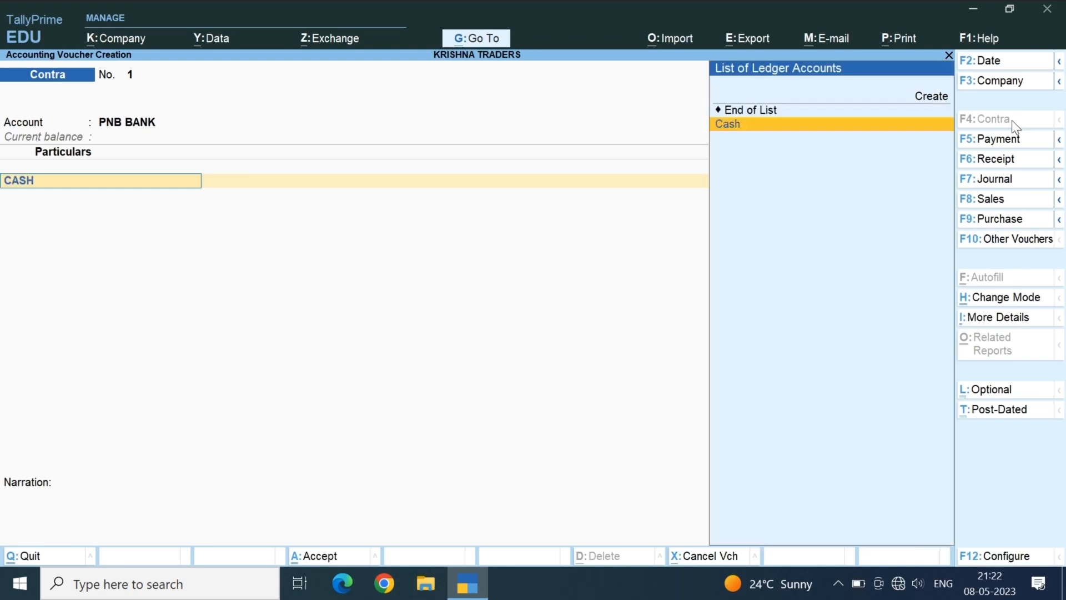
key(Return)
text(10000)
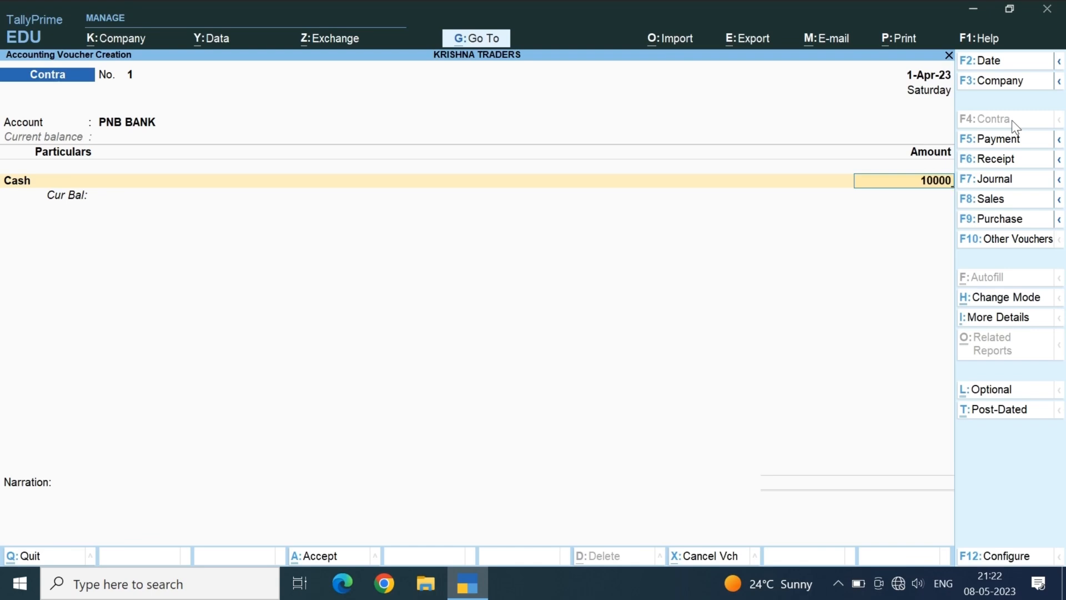
key(Return)
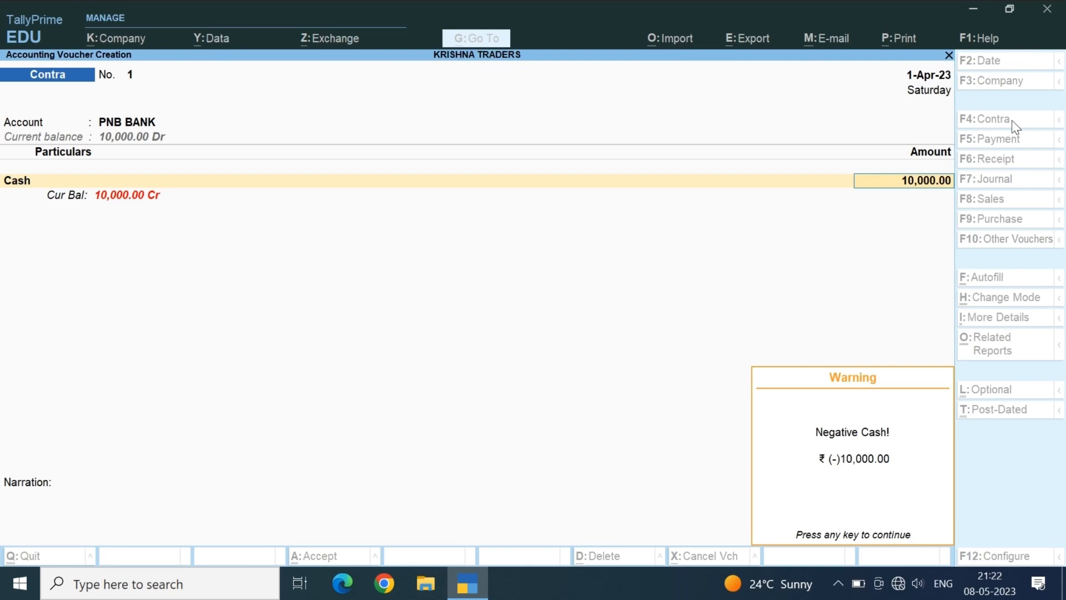
key(Return)
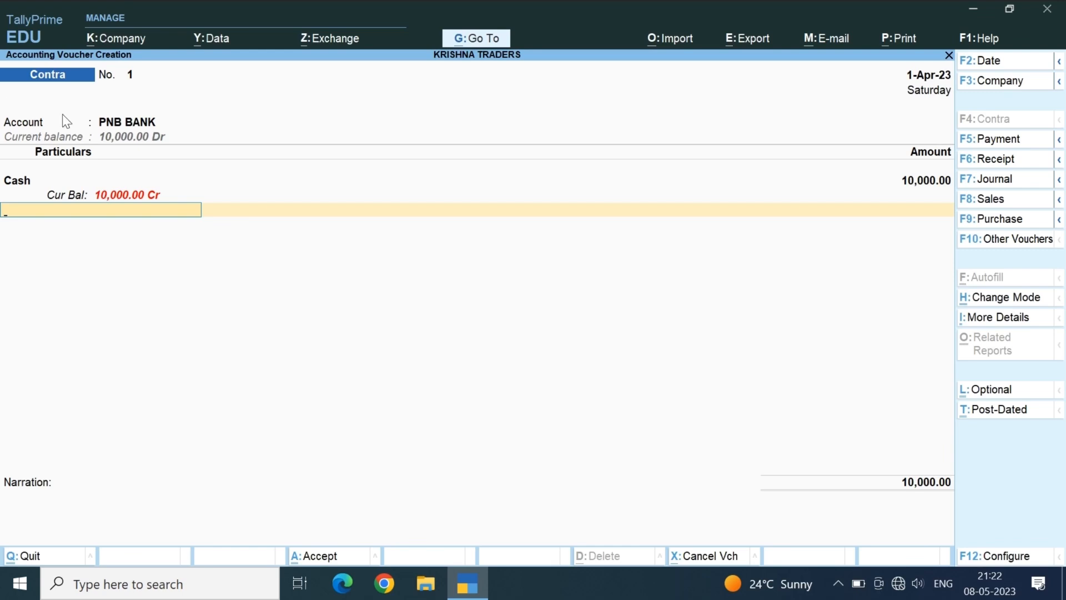
Step: Accept the cash bank allocation with blank denominations, and save the contra voucher without a narration
key(Return)
key(Return)
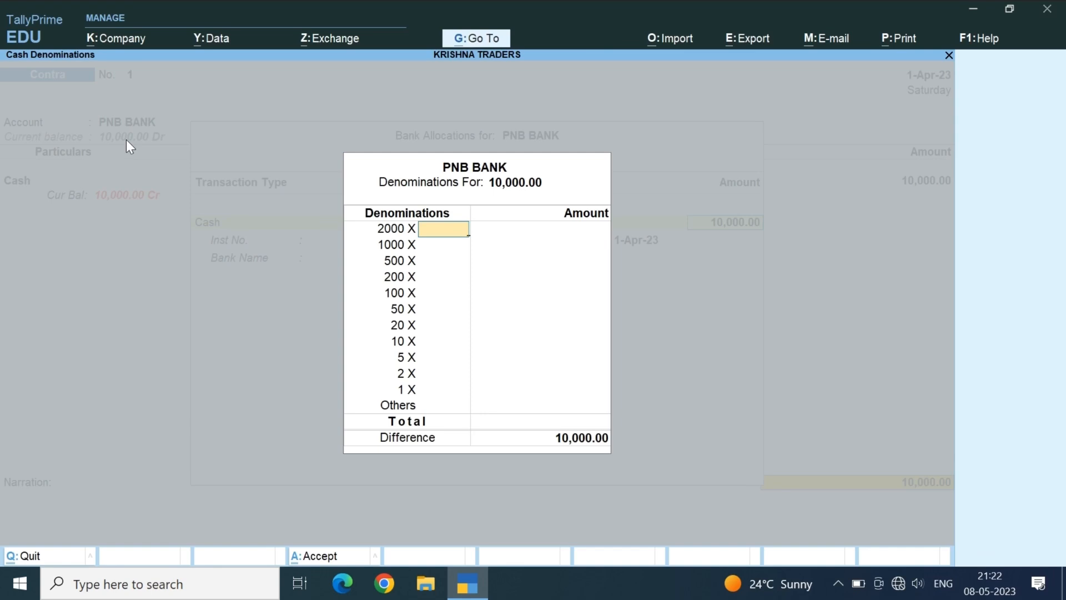
key(Return)
key(Return)
key(Return)
key(Return)
key(Return)
key(Return)
key(Return)
key(Return)
key(Return)
key(Return)
key(Return)
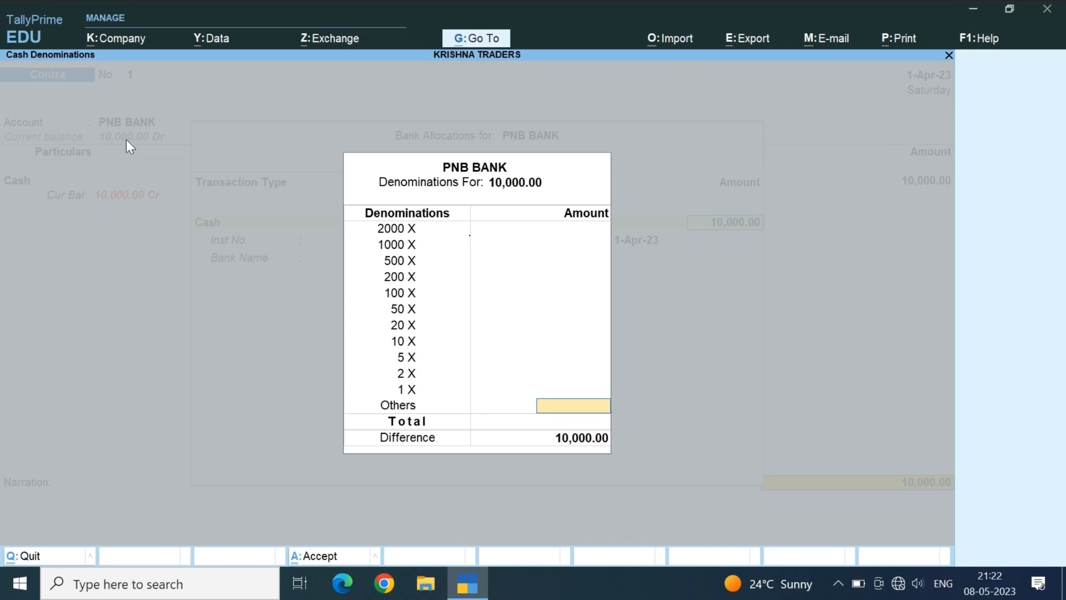
key(Return)
key(Return)
key(Return)
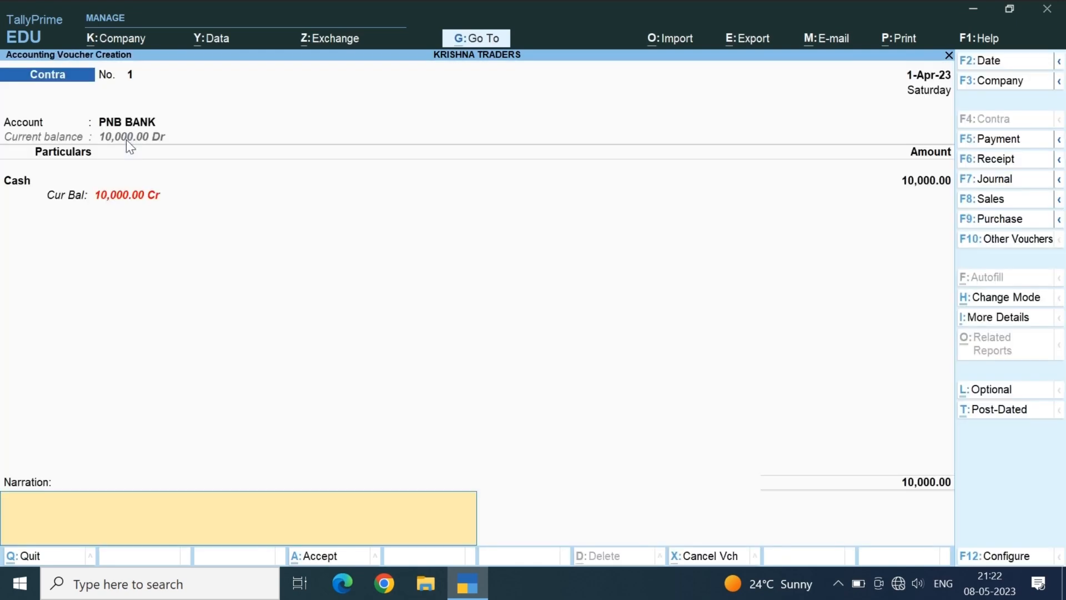
key(Return)
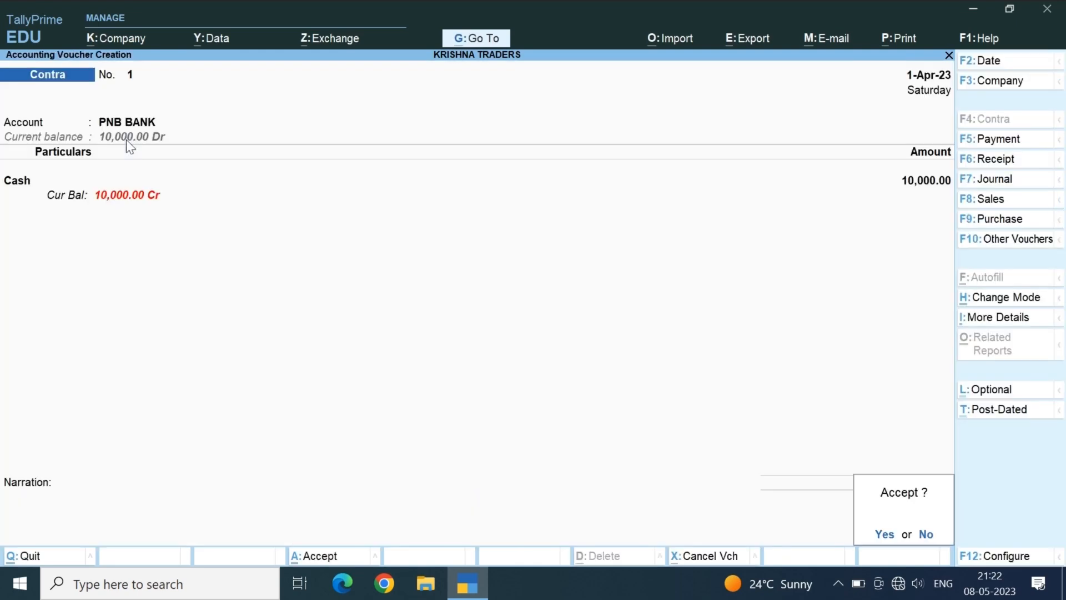
key(Return)
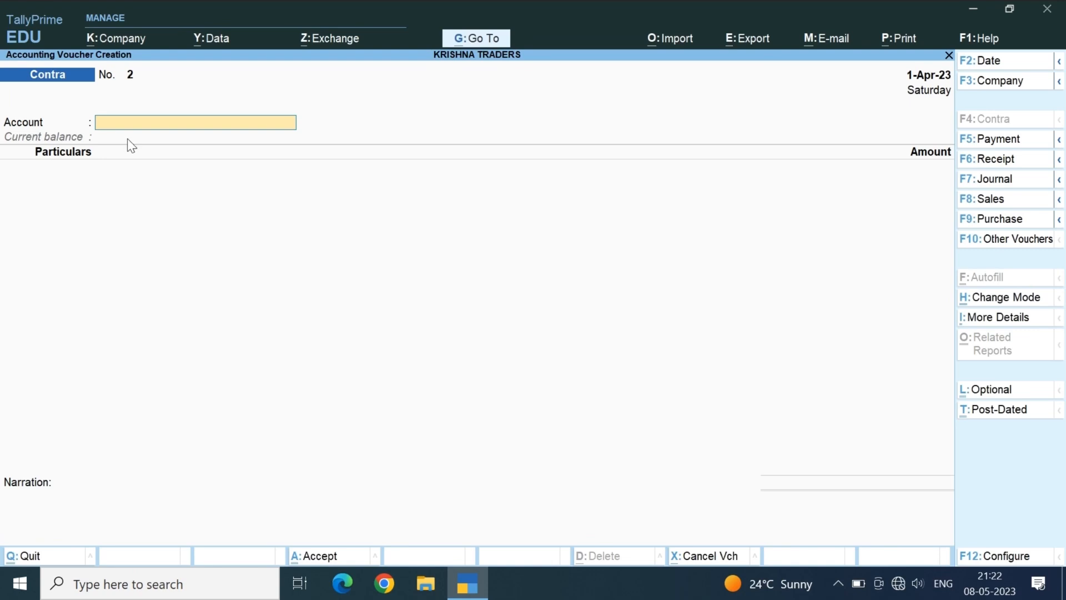
Step: Start a payment voucher and choose PNB BANK as its account
click(1010, 142)
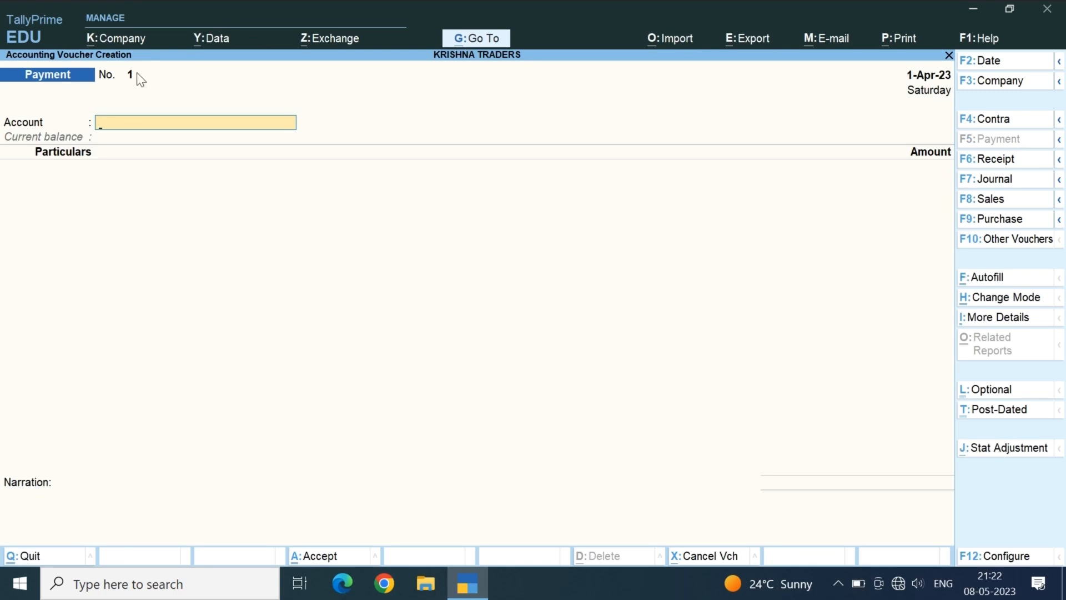
click(140, 127)
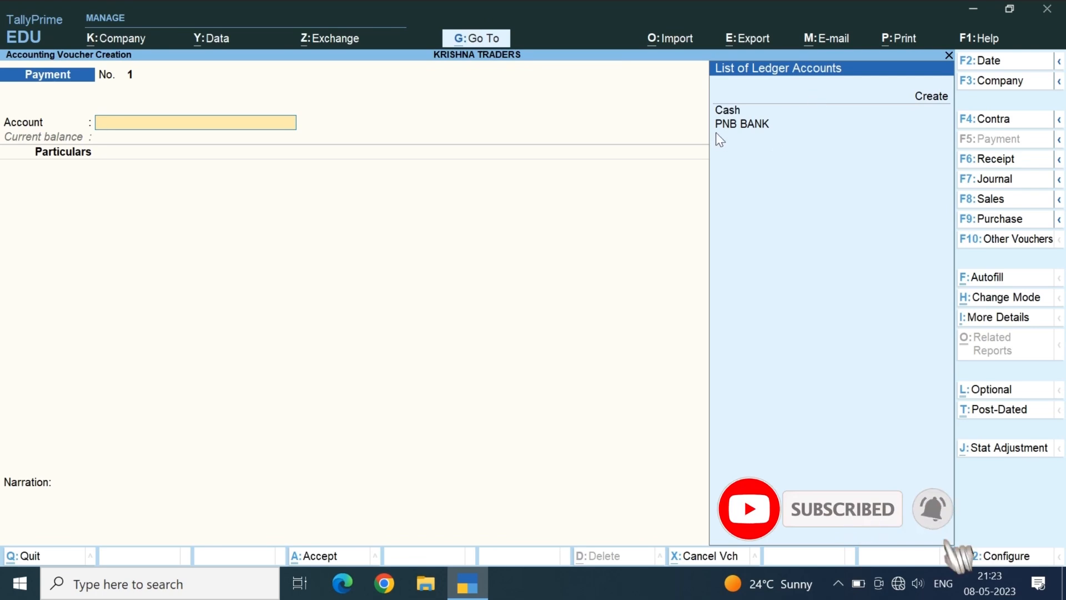
key(Down)
key(Down)
key(Down)
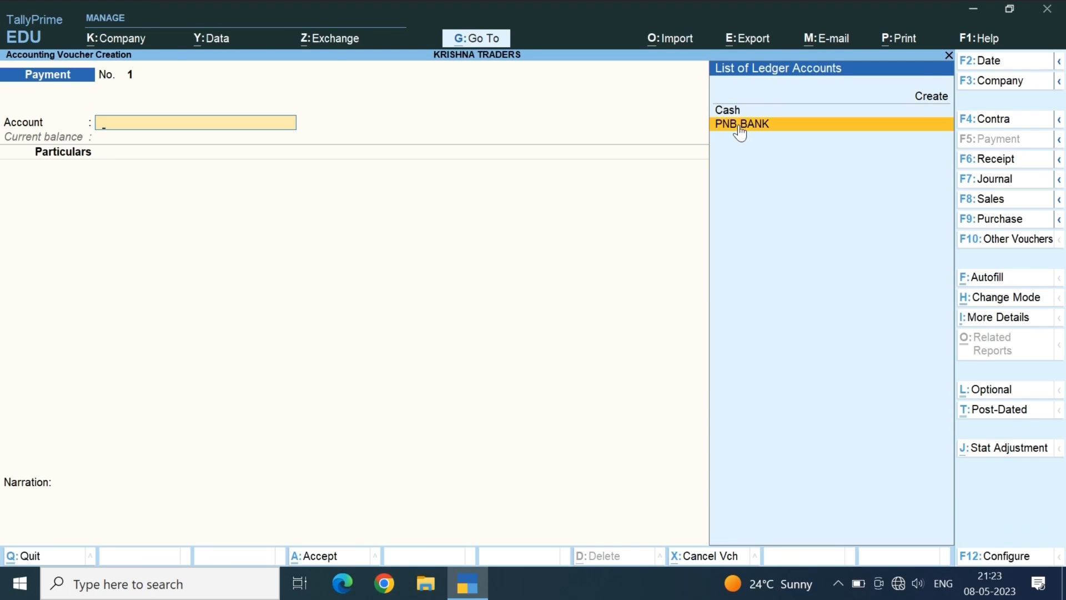
key(Return)
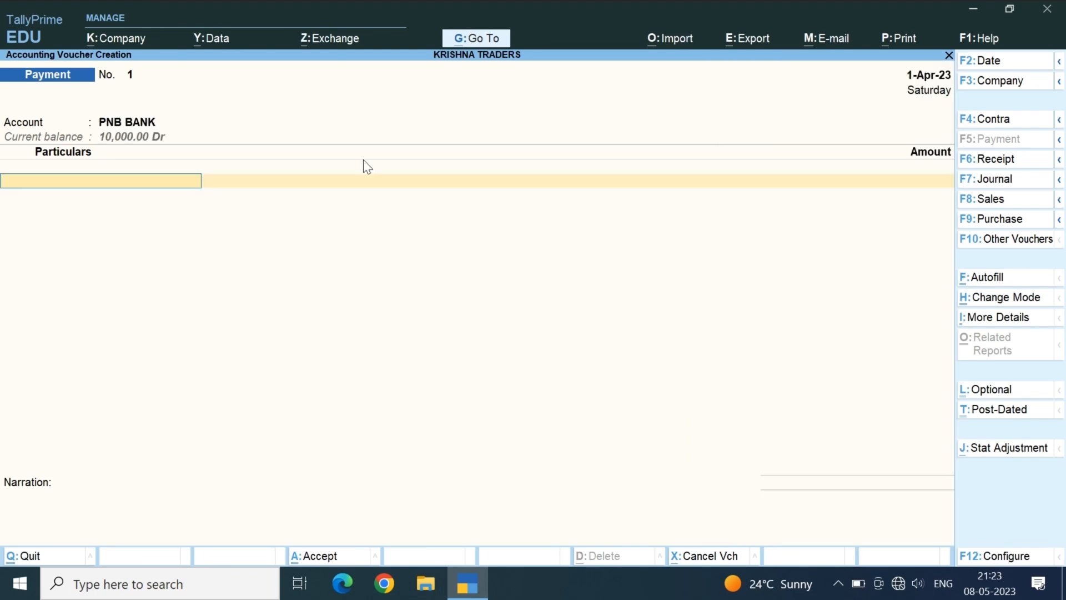
Step: Enter a 500 payment to the party ledger as On Account, accept the default bank details, and save the voucher without a narration
key(Down)
key(Down)
key(Return)
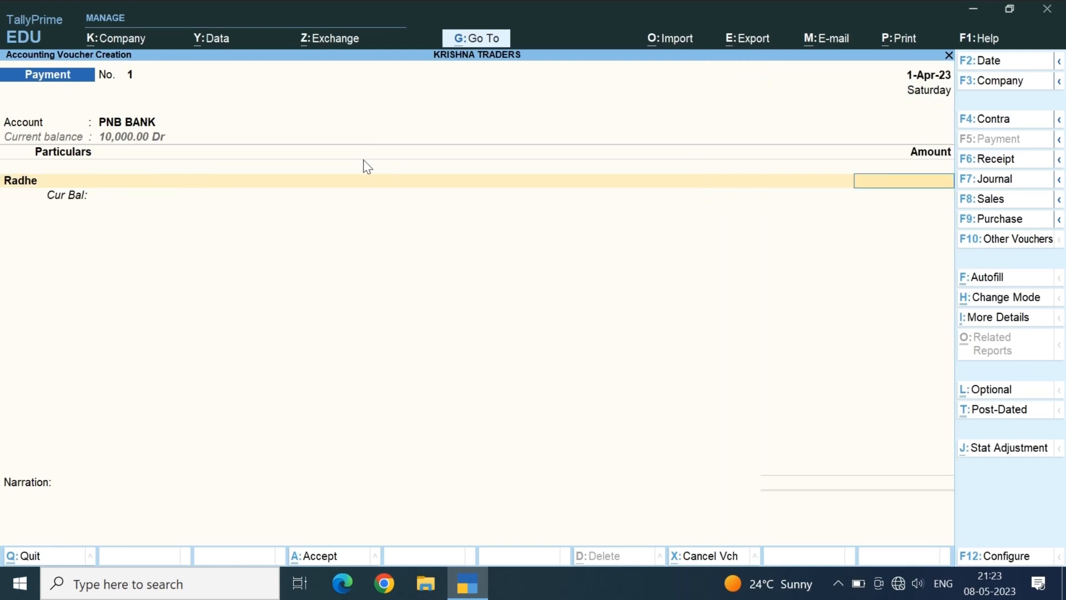
text(500)
key(Return)
key(Return)
key(Return)
key(Return)
key(Return)
key(Return)
key(Return)
key(Return)
key(Return)
key(Return)
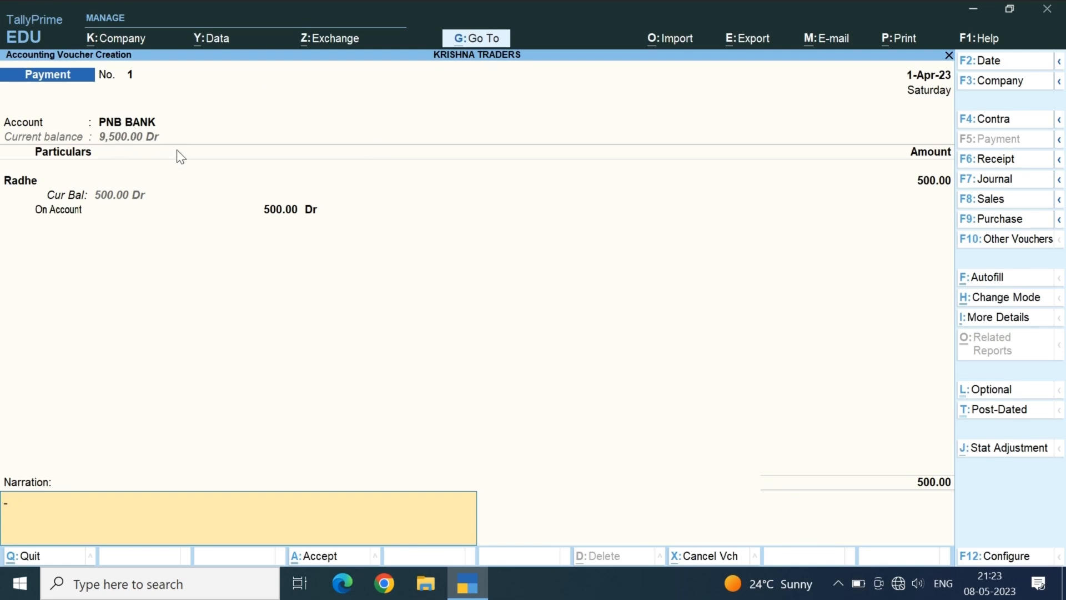
key(Return)
key(Return)
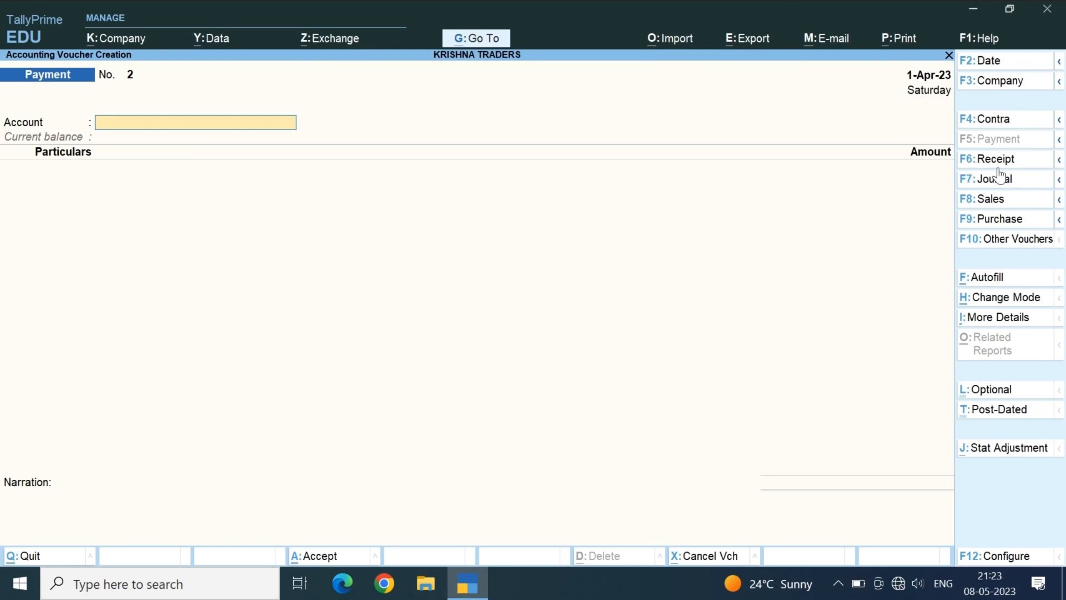
Step: Start a receipt voucher and choose Cash as its account
key(F6)
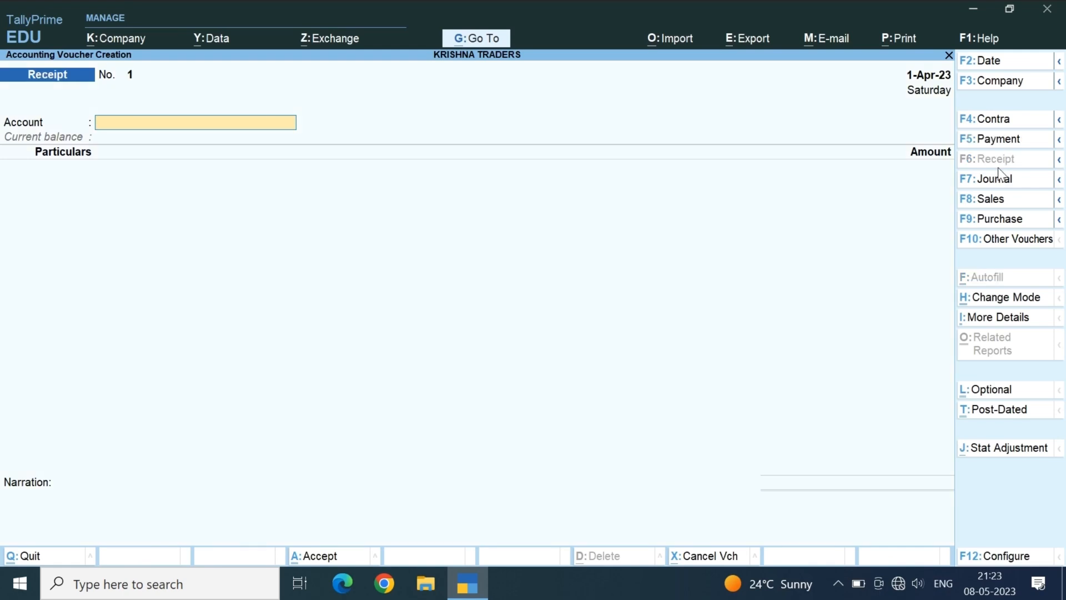
text(C)
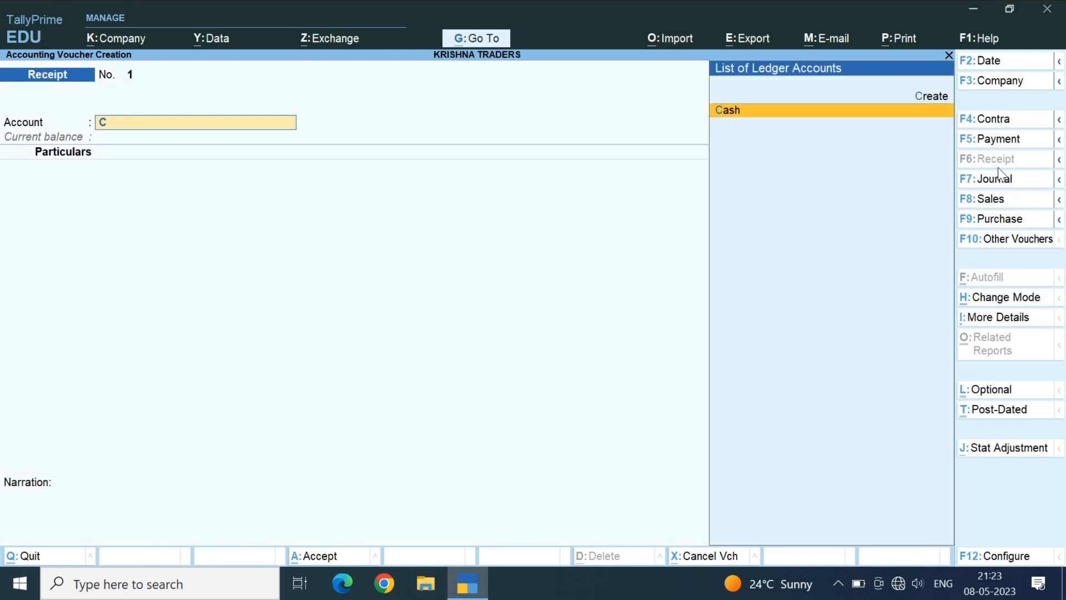
text(a)
key(Return)
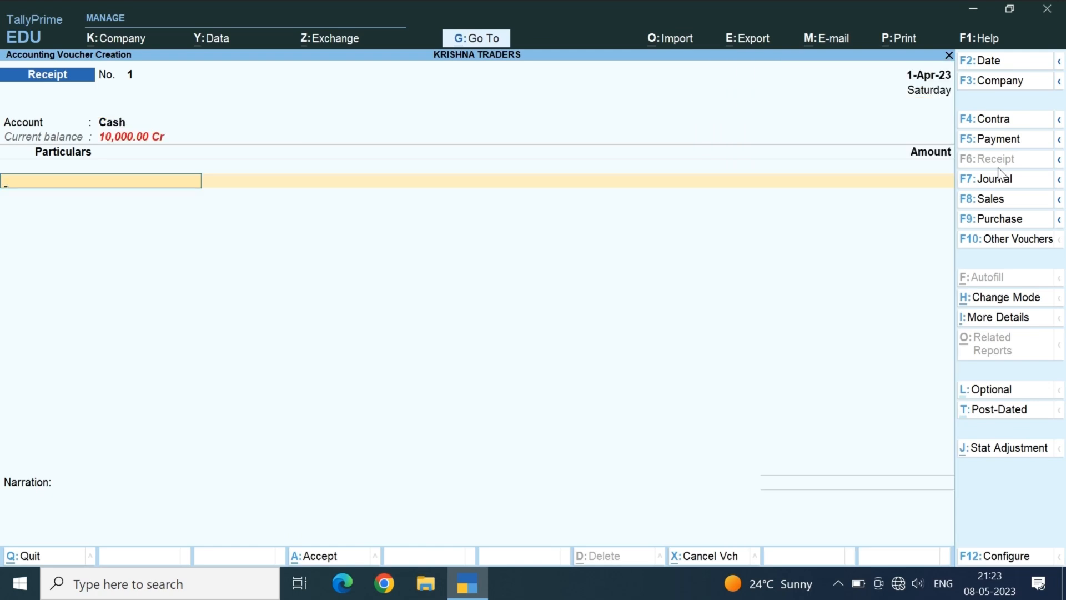
Step: Add the party ledger to the receipt's particulars with an amount of 400 allocated as On Account
text(RAD)
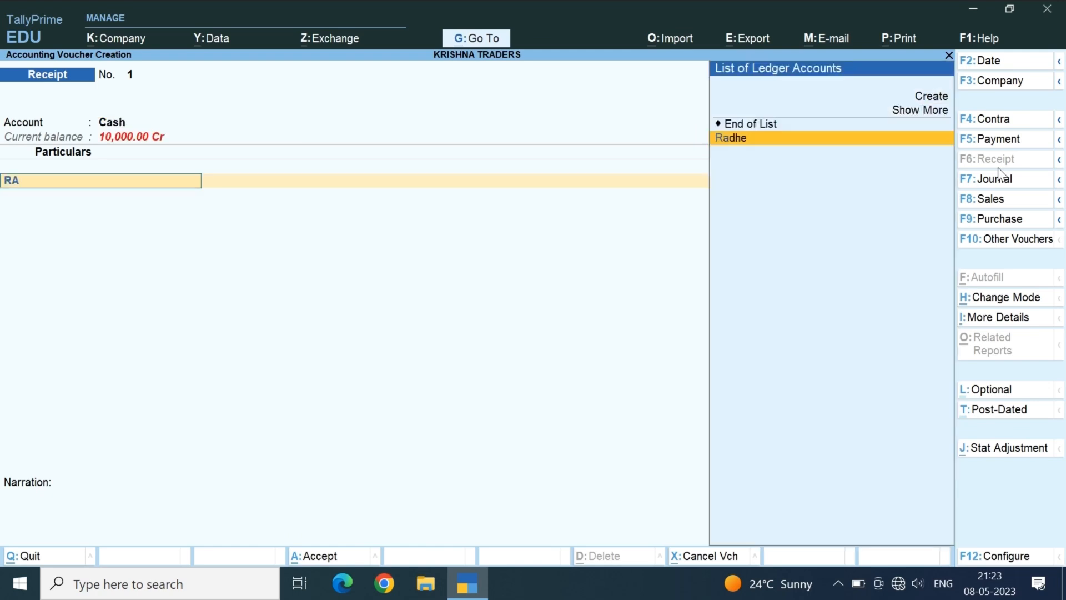
key(Return)
text(400)
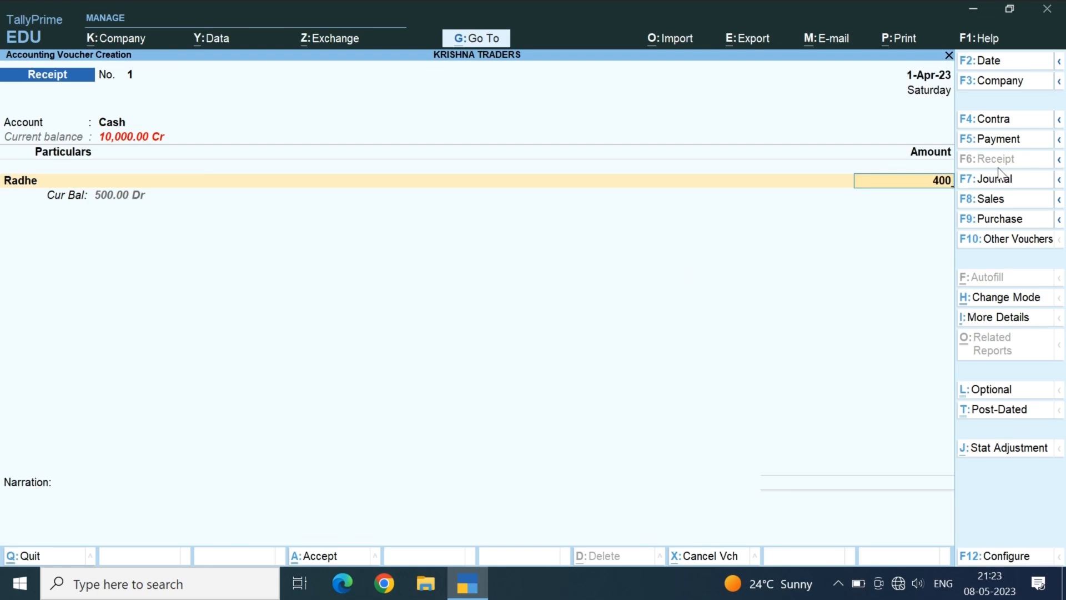
key(Return)
key(Return)
key(Return)
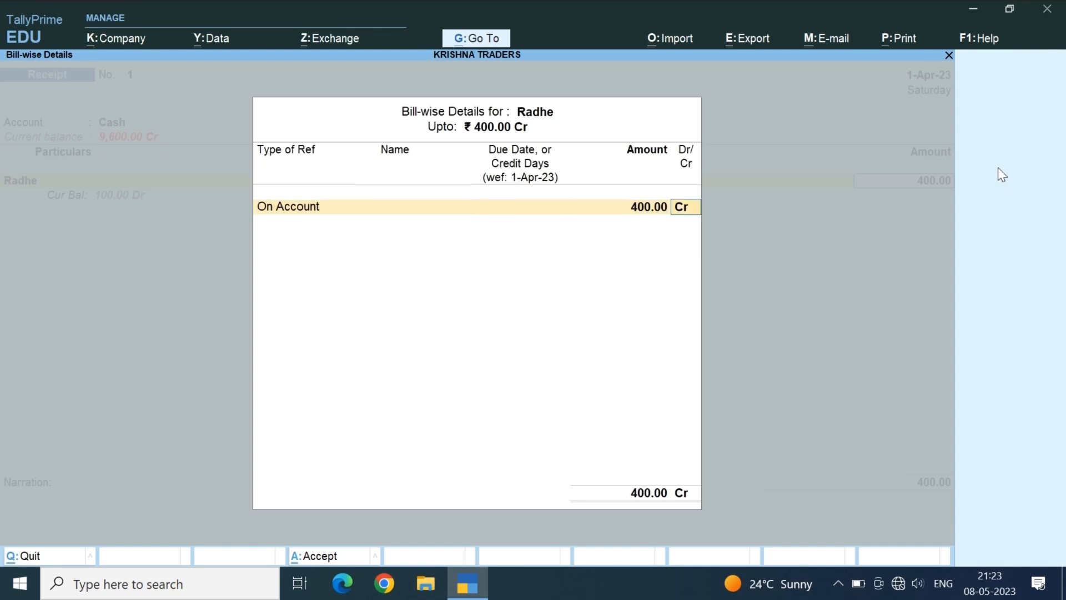
key(Return)
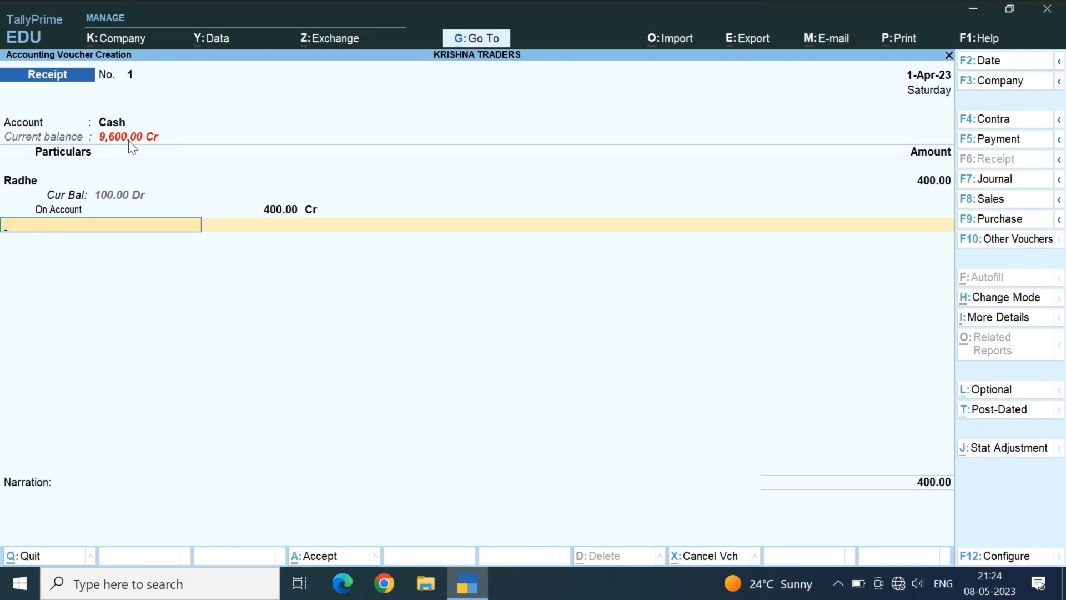
Step: Change the party's receipt amount to 40000, kept as On Account, and save the voucher without a narration
key(BackSpace)
key(BackSpace)
key(BackSpace)
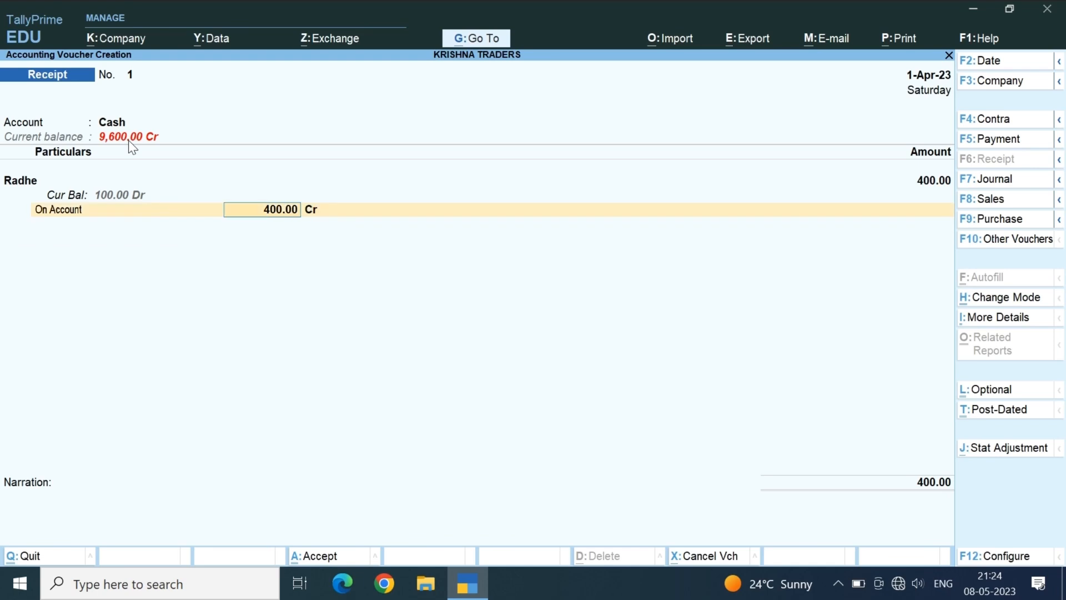
key(BackSpace)
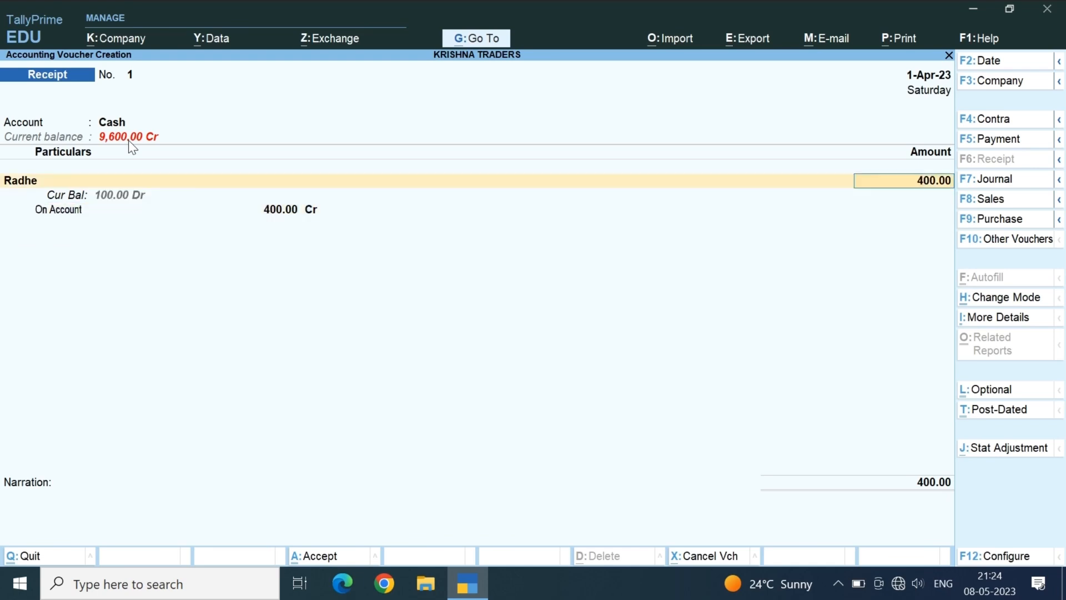
text(40000)
key(Return)
key(Return)
key(Return)
key(Return)
key(Return)
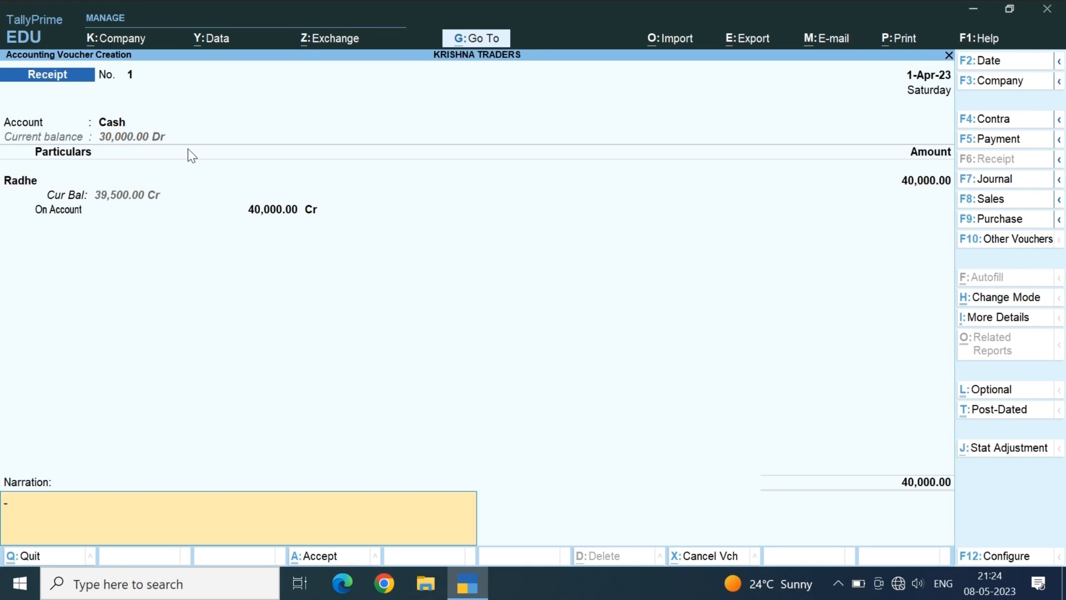
key(Return)
key(Return)
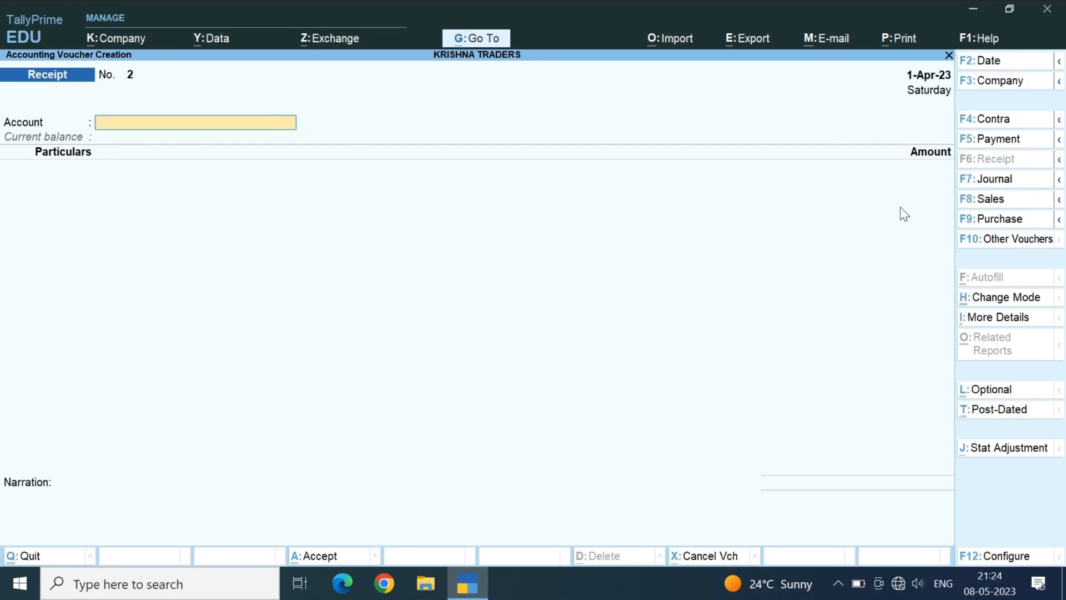
Step: Start a journal voucher and create a FURNITURE A/C ledger under Fixed Assets for its debit line
click(1012, 183)
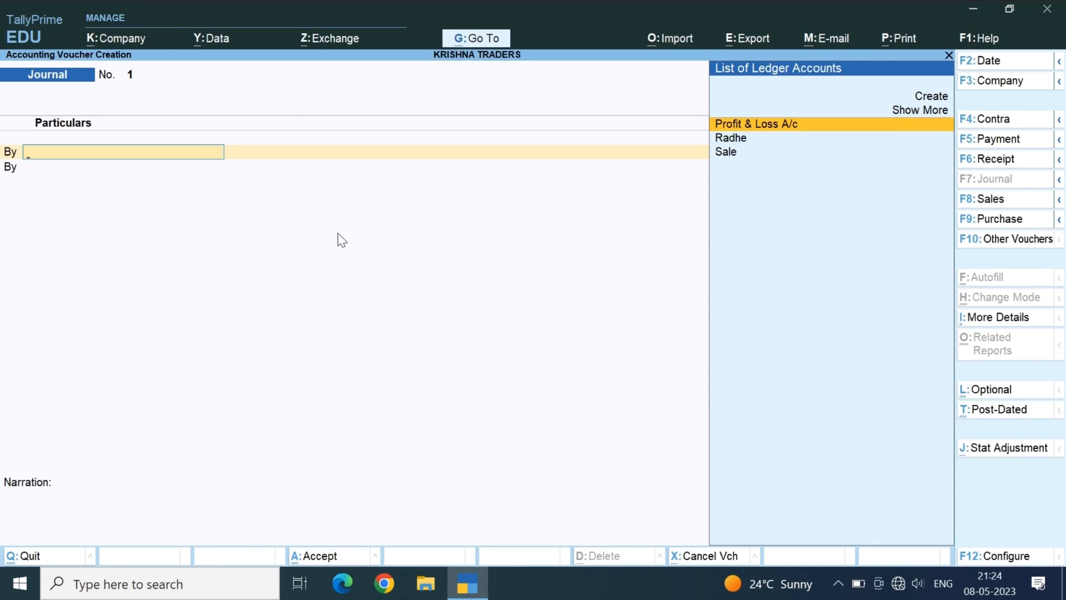
key(alt+c)
text(FURNITURE A/C)
key(Return)
key(Return)
text(F)
key(Return)
key(ctrl)
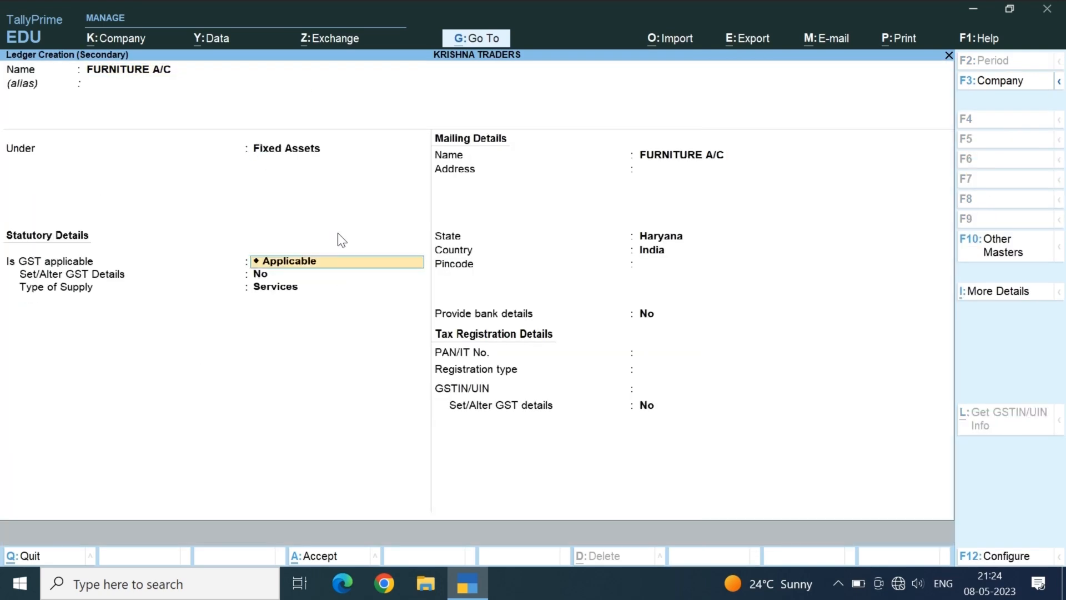
key(space)
key(ctrl+a)
Step: Debit FURNITURE A/C and credit Cash with 10000, and save the journal voucher without a narration
text(10000)
key(Return)
text(t)
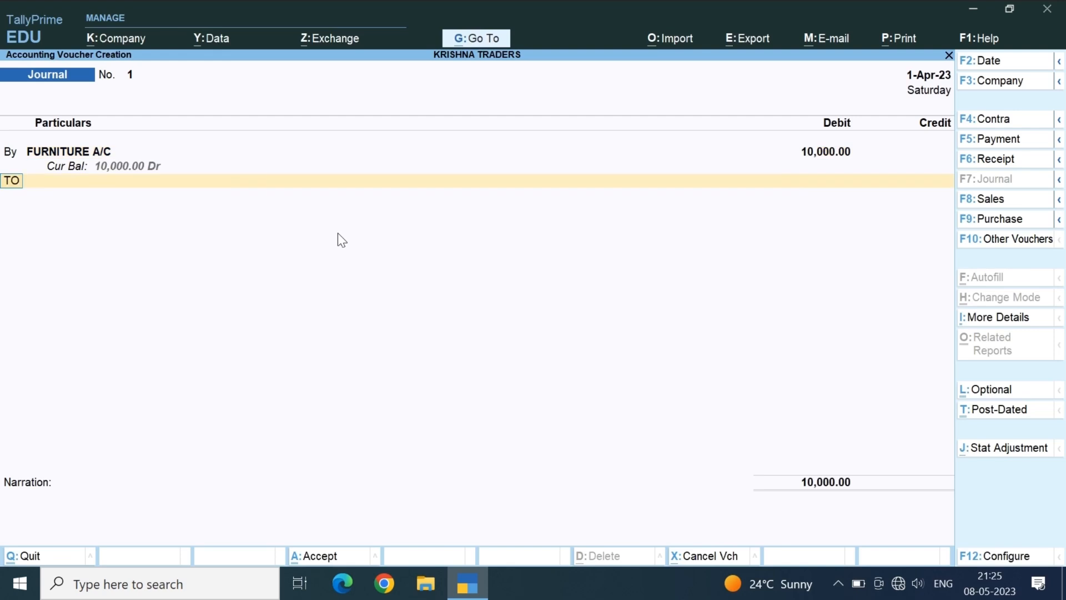
key(Return)
text(cash)
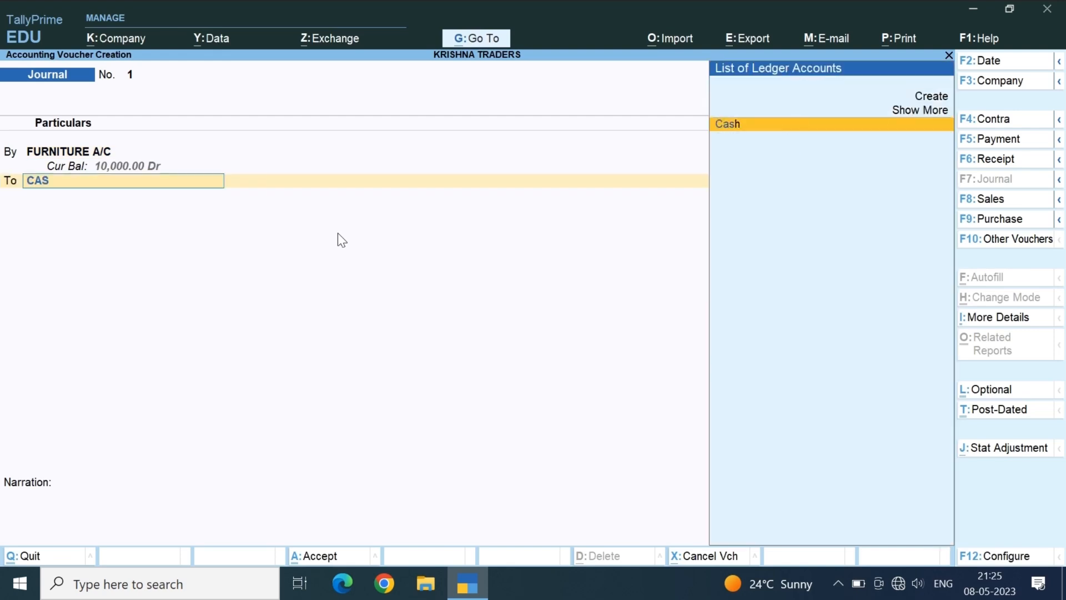
key(Return)
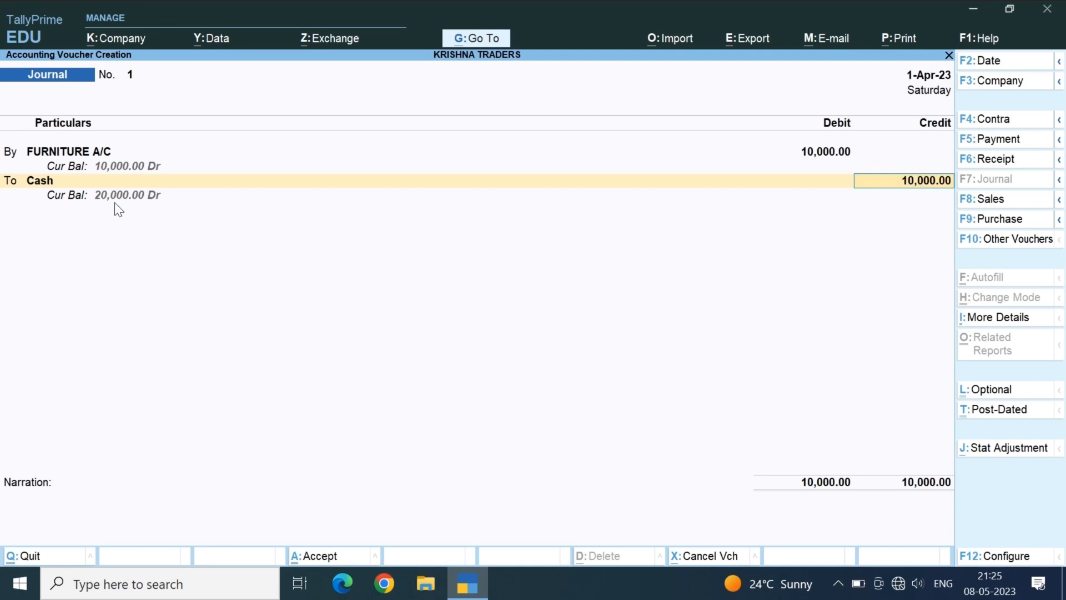
key(Return)
key(Return)
key(Return)
key(Return)
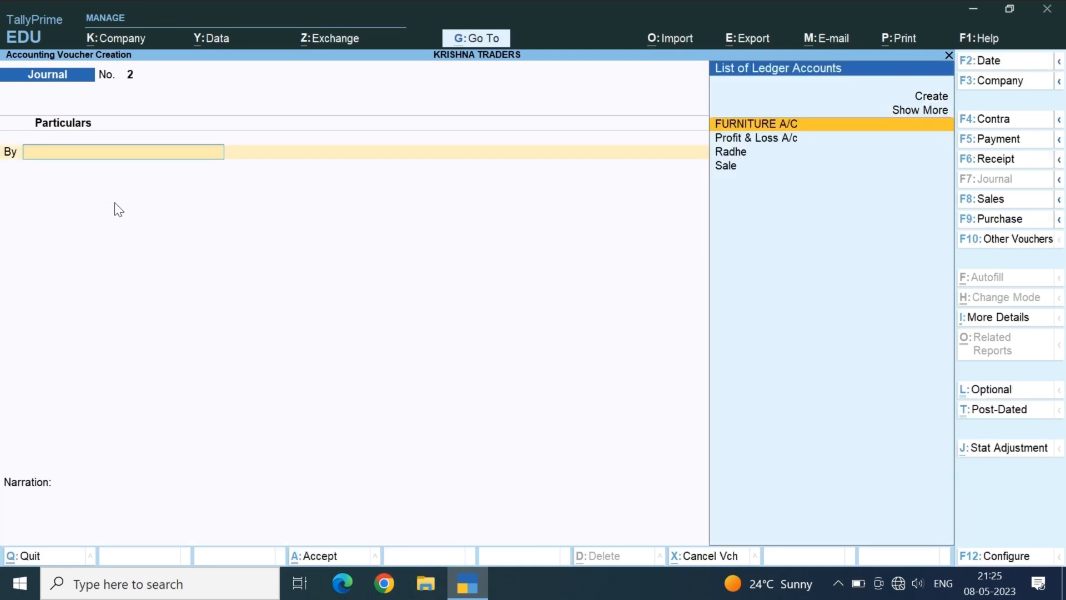
Step: Start a sales voucher for the party ledger with default dispatch and party details, using Sale as the sales ledger
click(1014, 210)
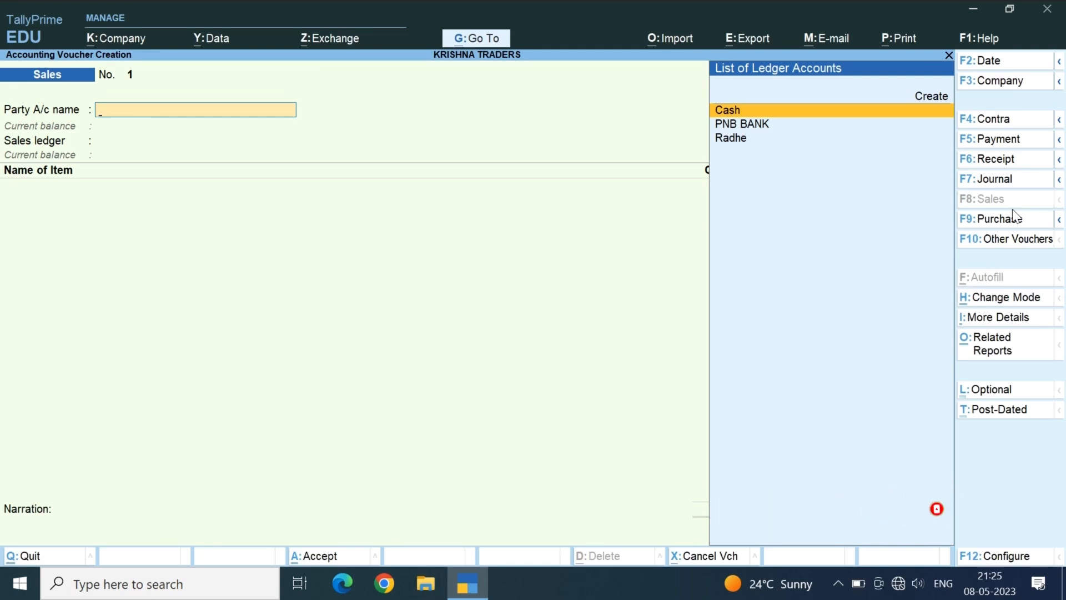
key(Down)
key(Down)
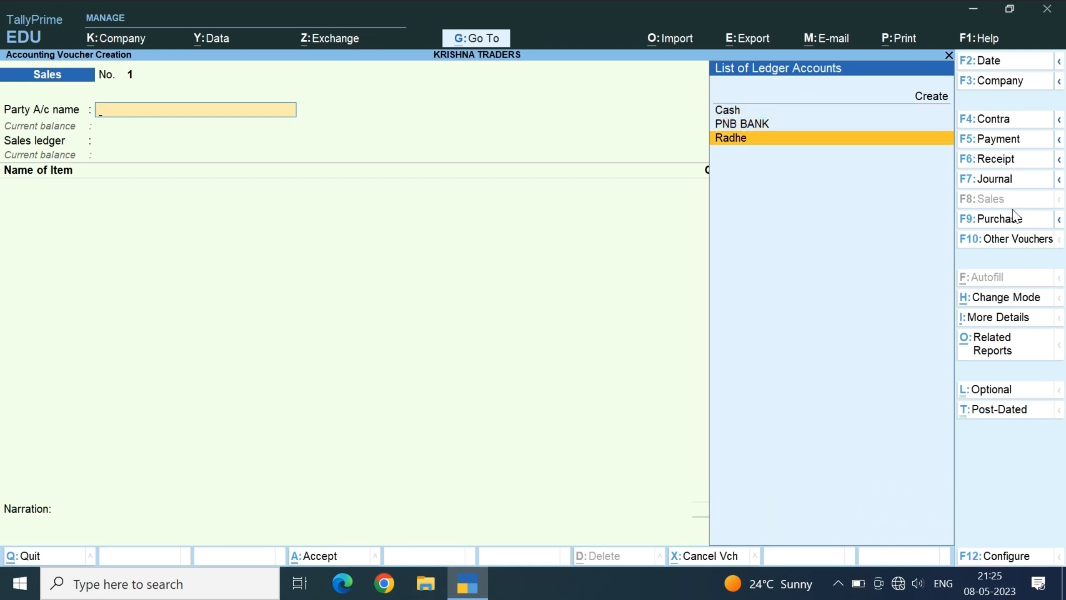
key(Return)
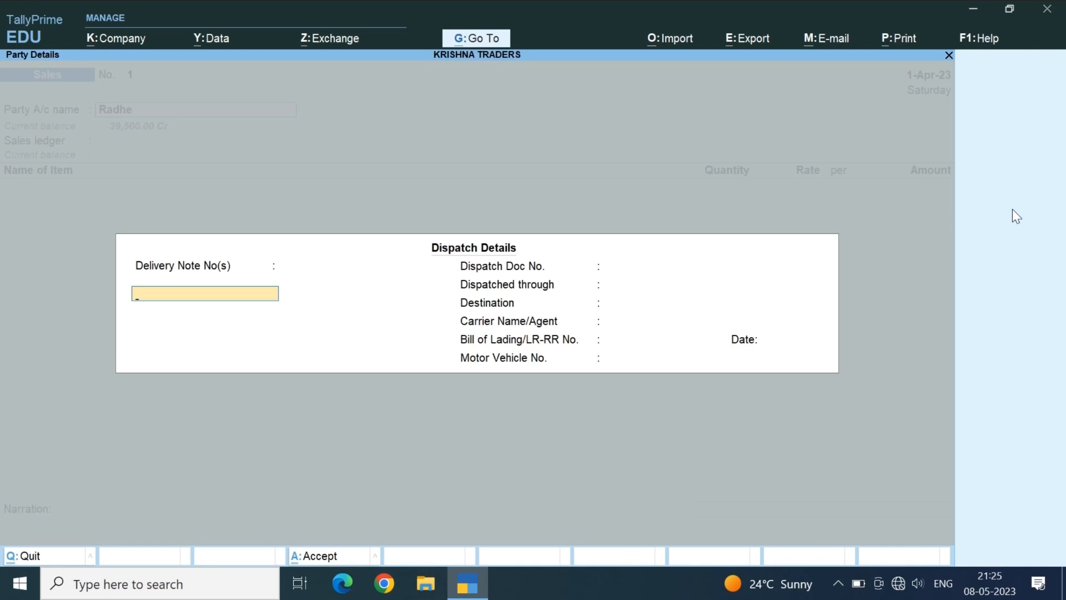
key(ctrl+a)
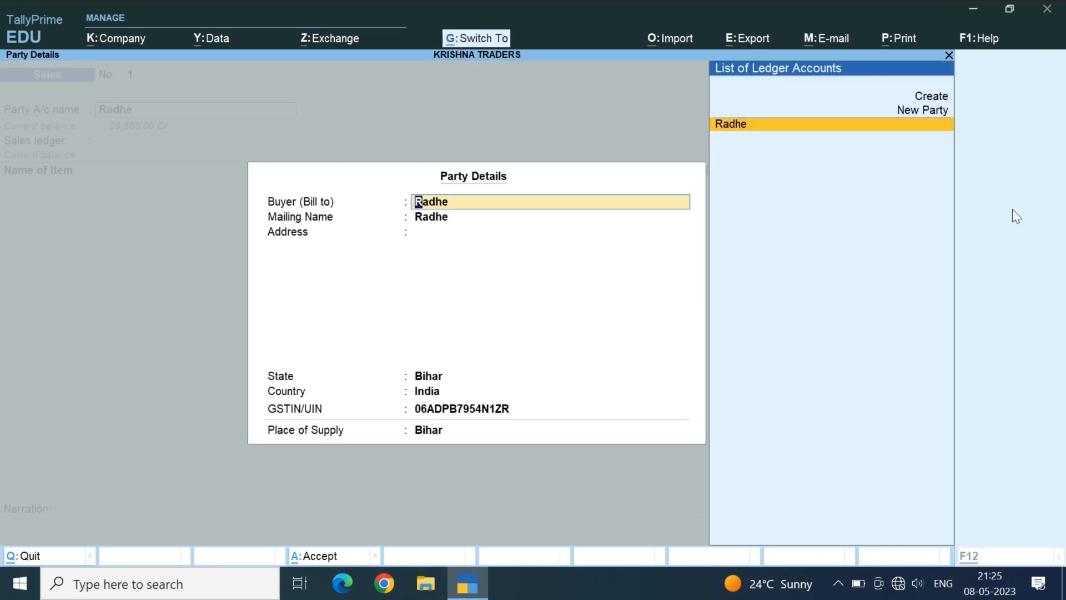
key(ctrl+a)
key(Return)
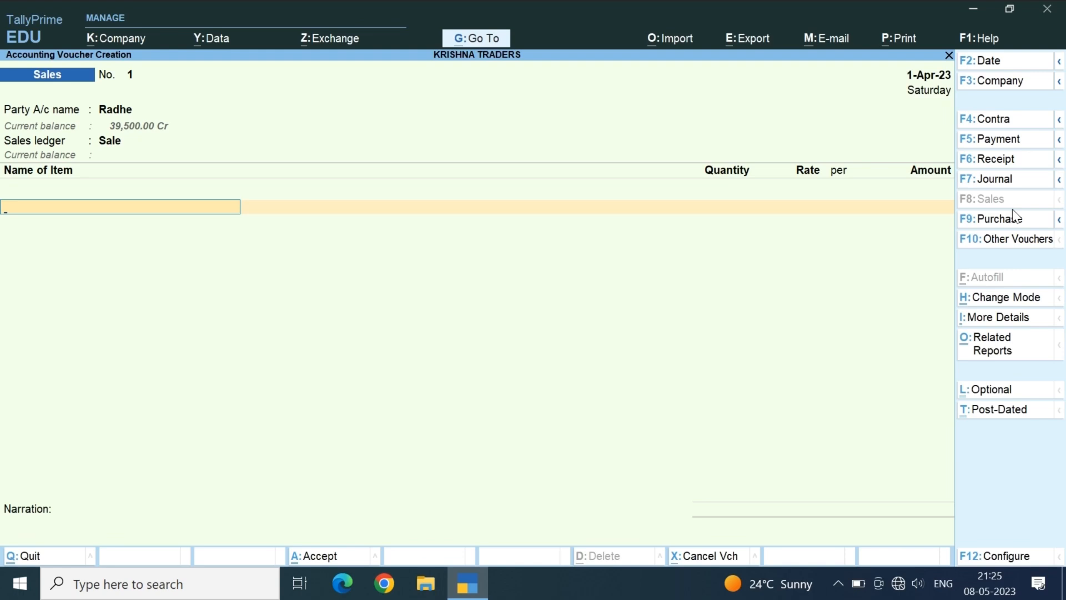
Step: Choose IPHONE 12 as the stock item in the sales voucher
key(Down)
key(Down)
key(Down)
key(Down)
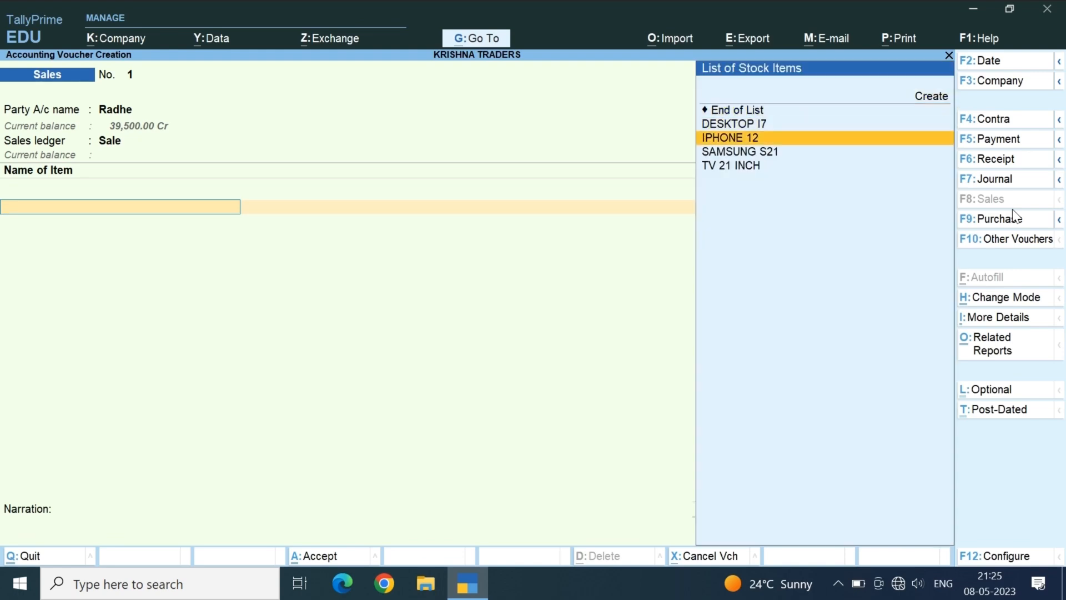
key(Down)
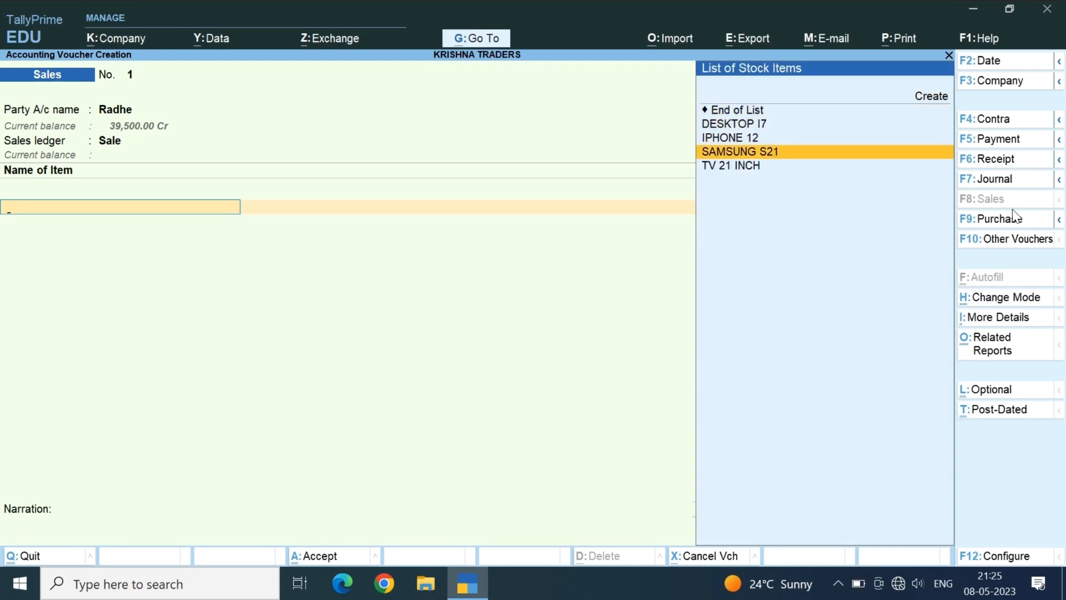
key(Up)
key(Return)
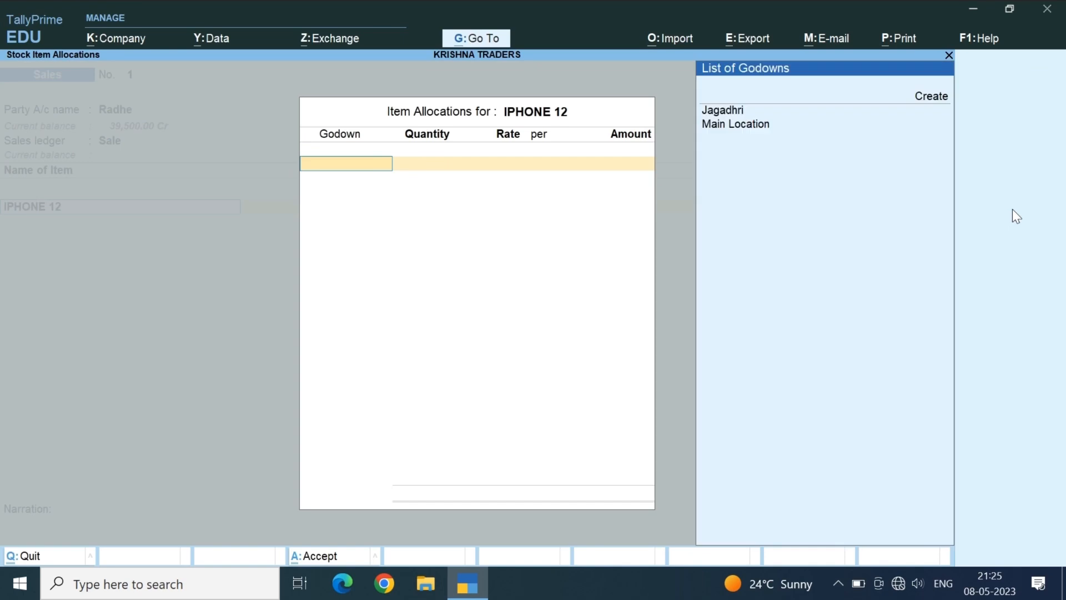
Step: Allocate 1 PCS of IPHONE 12 from Main Location at a rate of 60000
key(Down)
key(Down)
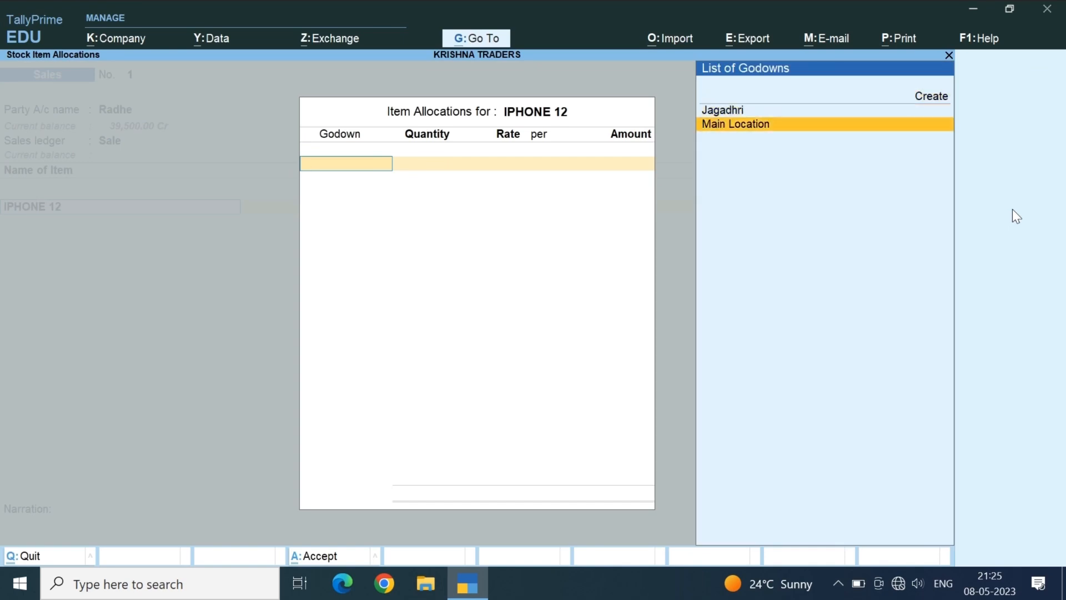
key(Return)
text(1)
key(Return)
key(Return)
text(60000)
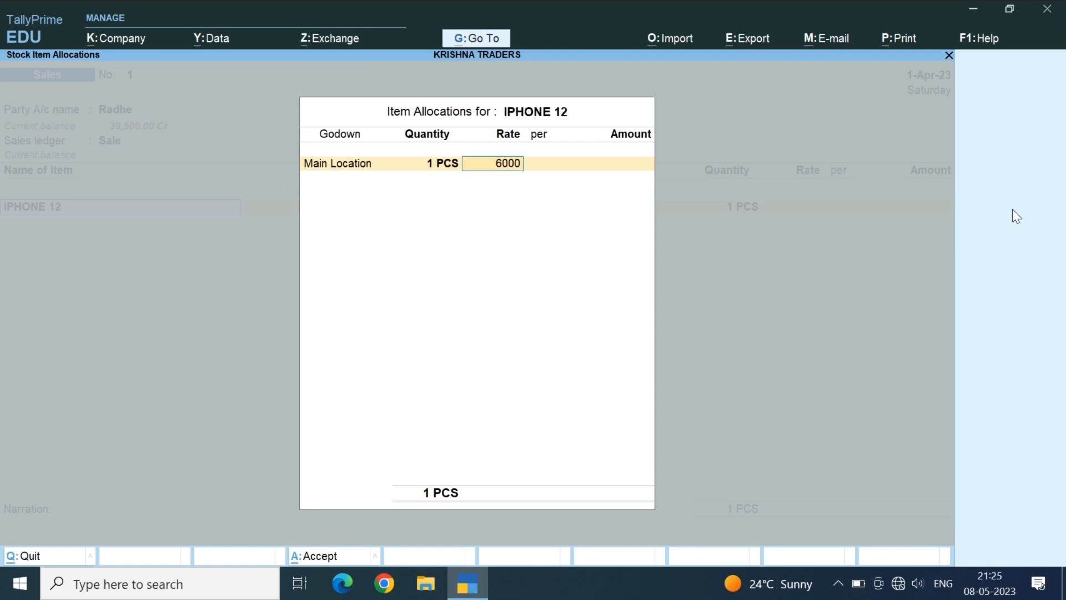
key(Return)
key(Return)
key(Return)
key(Return)
key(Return)
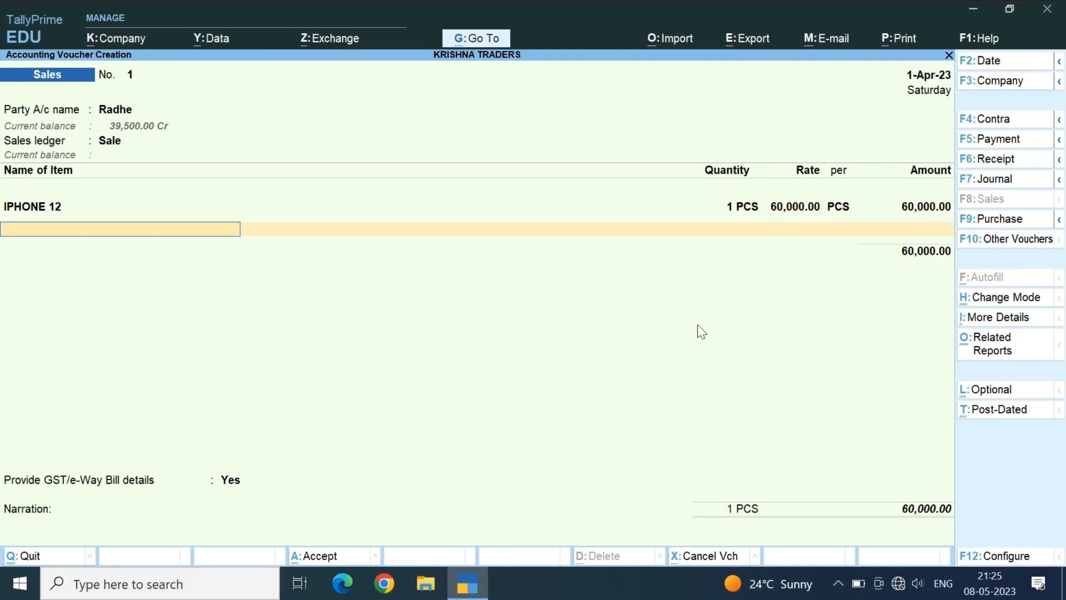
key(Return)
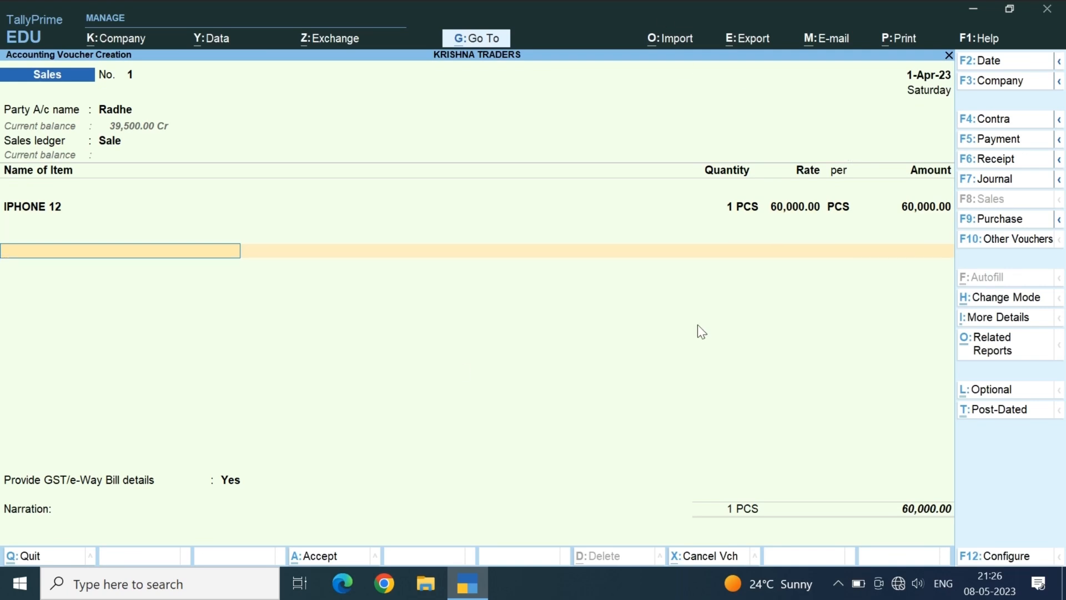
key(BackSpace)
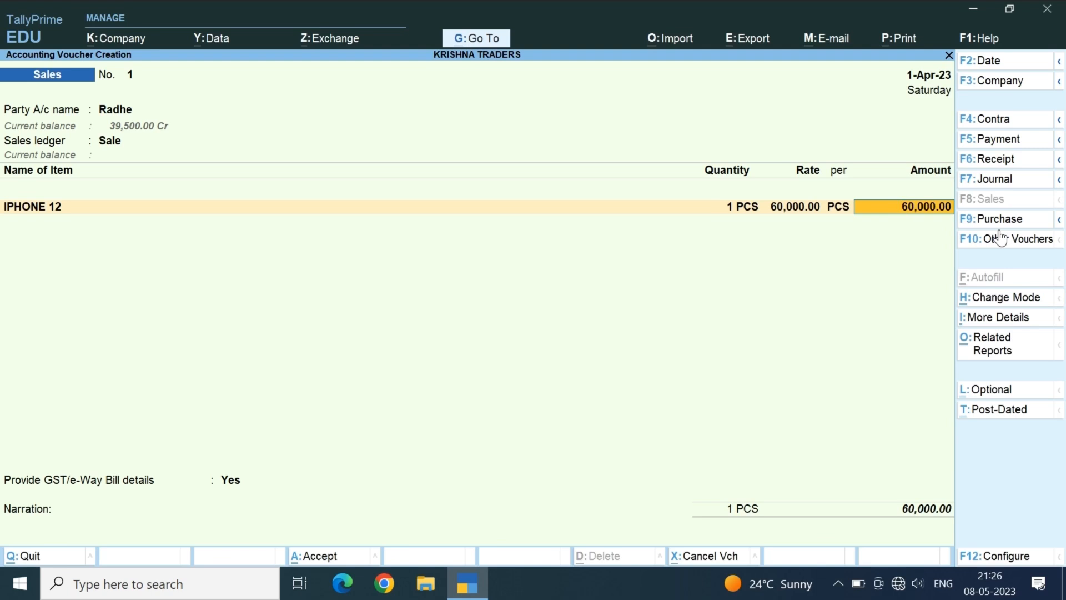
Step: Switch the unsaved sales voucher to a purchase voucher and return to its supplier invoice date
key(F9)
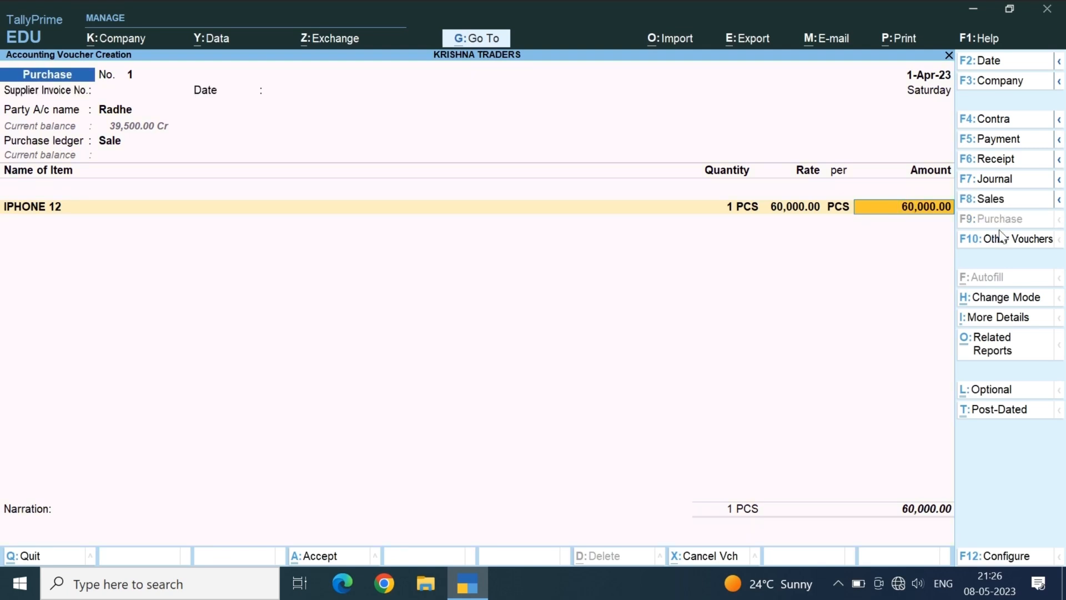
key(Up)
key(Up)
key(Up)
key(Up)
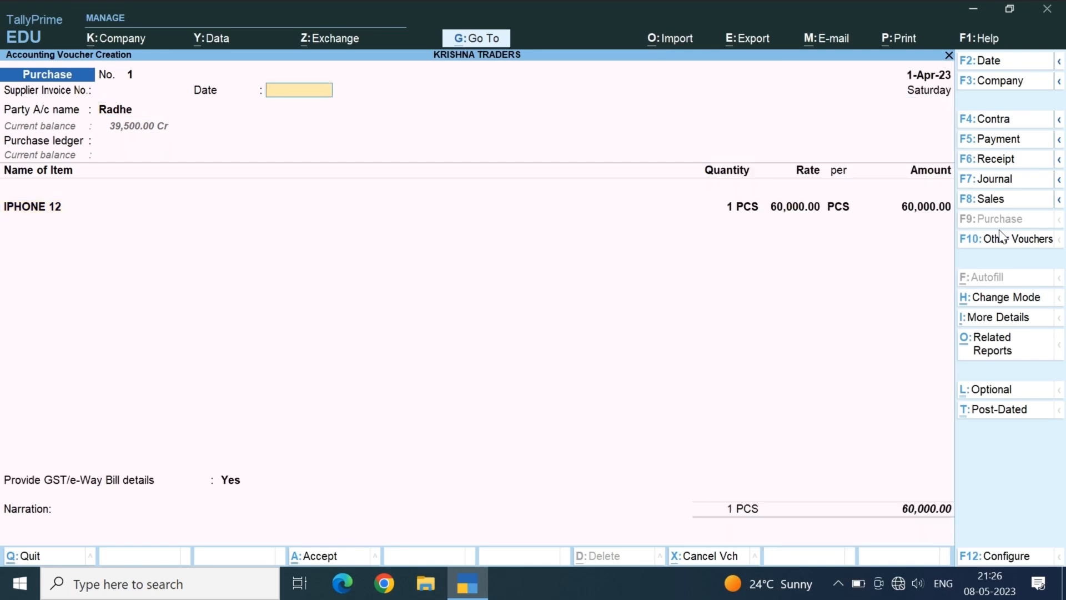
Step: Leave the supplier invoice date blank and accept the party ledger with its default receipt and party details
key(Return)
key(Return)
key(Return)
key(Return)
key(Return)
key(Return)
key(Return)
key(Return)
key(Return)
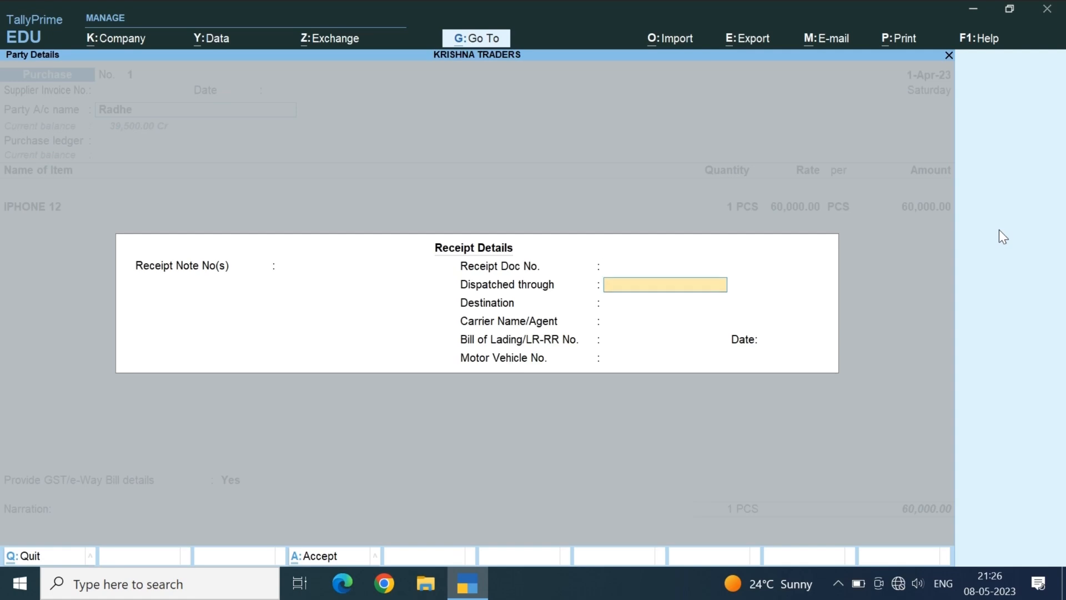
key(Return)
key(Return)
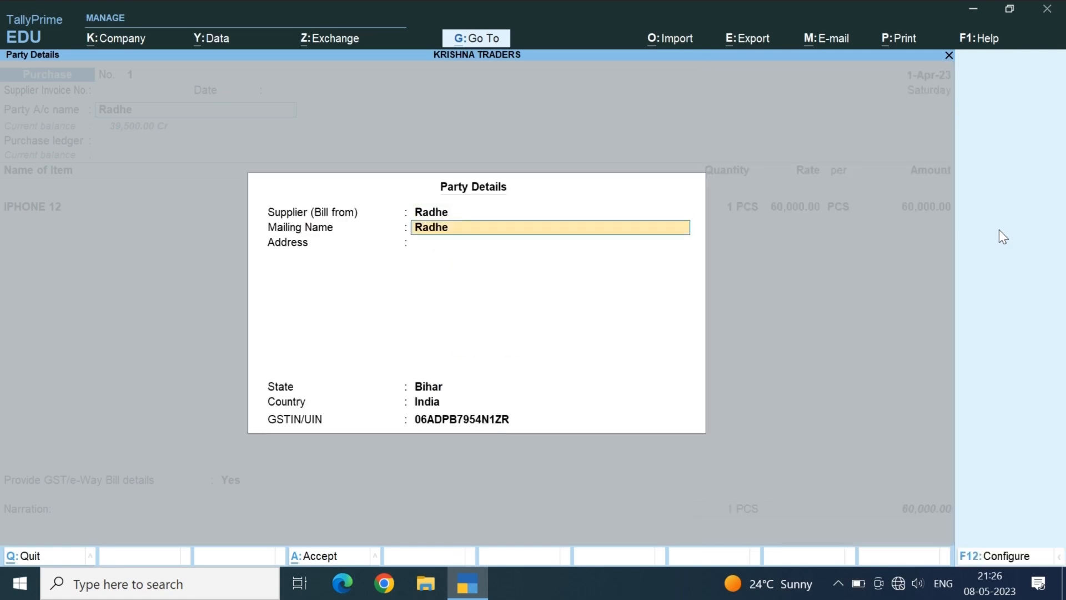
key(ctrl+a)
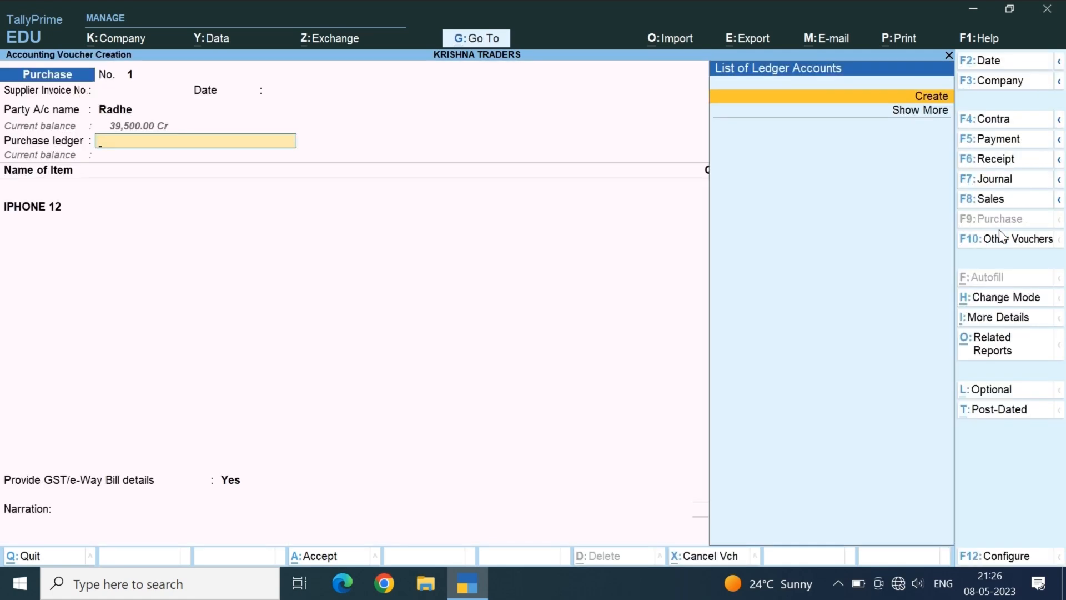
Step: Choose PURCHASE as the purchase ledger and add IGST at 18% to the IPHONE 12 purchase entry
key(Down)
key(Up)
key(Down)
key(Return)
key(Return)
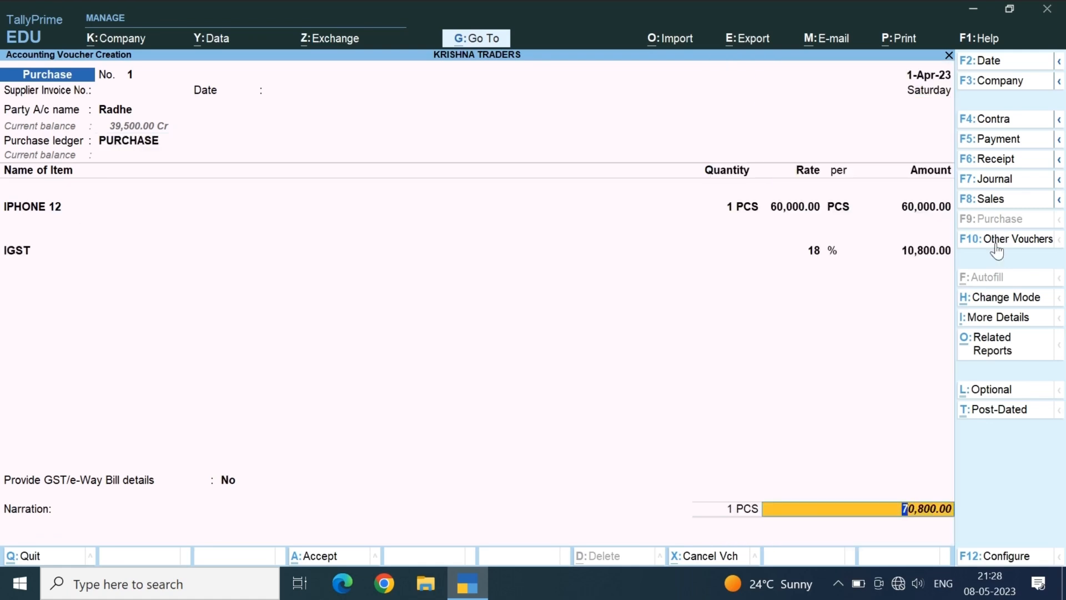
Step: Change the unsaved purchase voucher to a Credit Note using the list of other voucher types
click(996, 243)
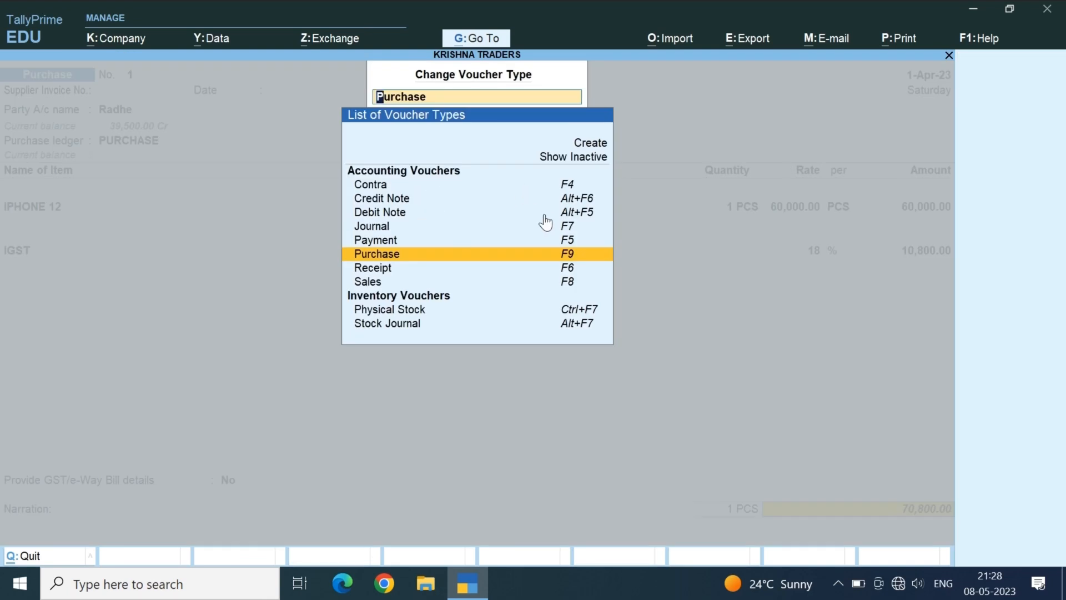
click(409, 201)
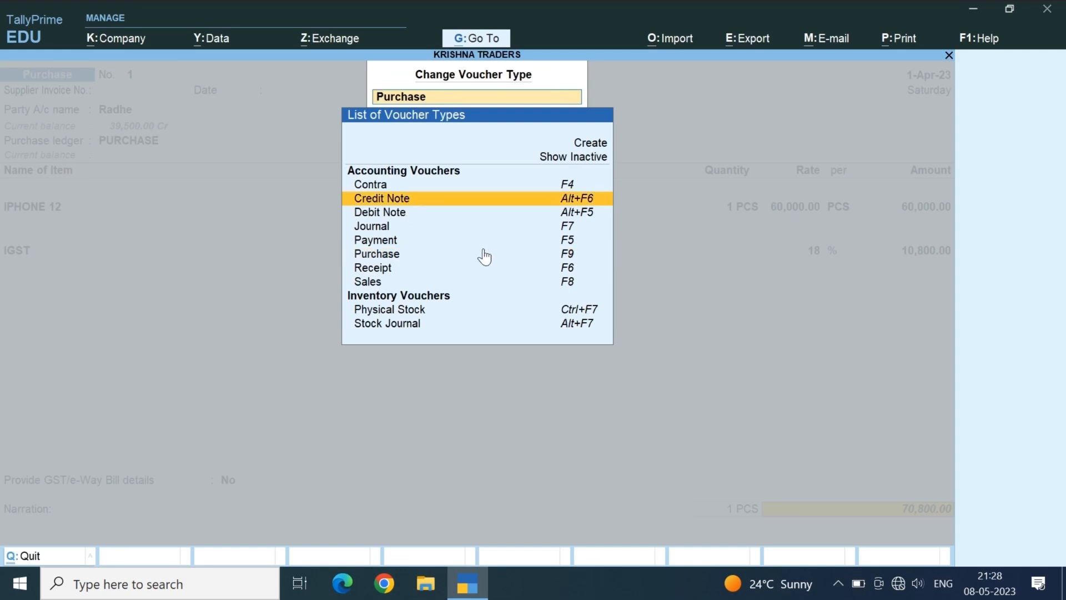
key(Return)
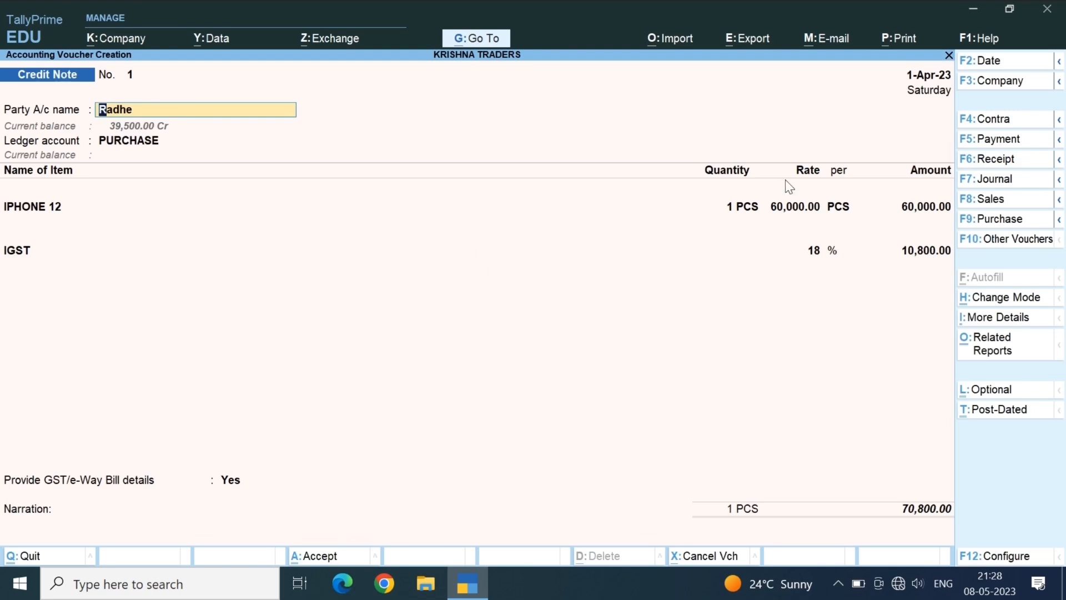
Step: Change the voucher type to Receipt and set its entry mode to Double Entry
click(995, 247)
click(368, 268)
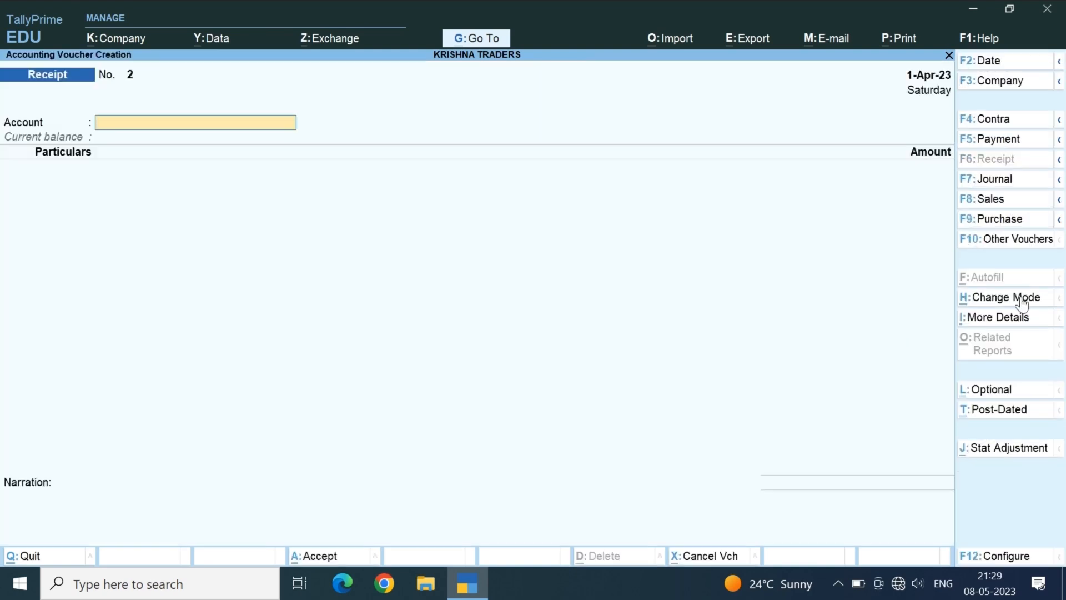
click(1022, 304)
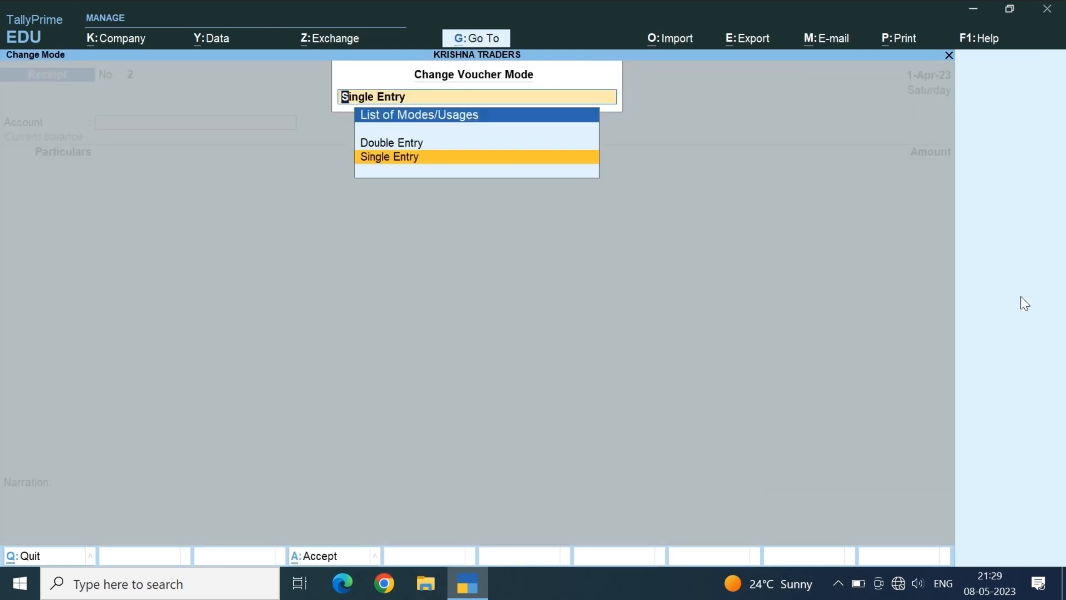
key(Up)
key(Return)
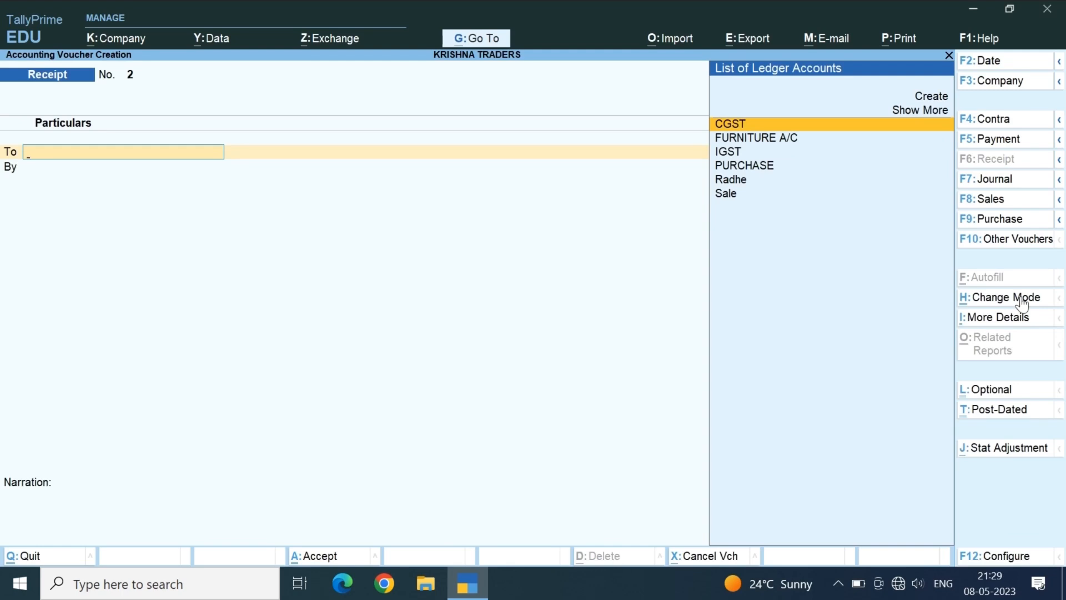
Step: Select CGST as the credited ledger in the receipt and leave its credit amount blank
key(Return)
key(Return)
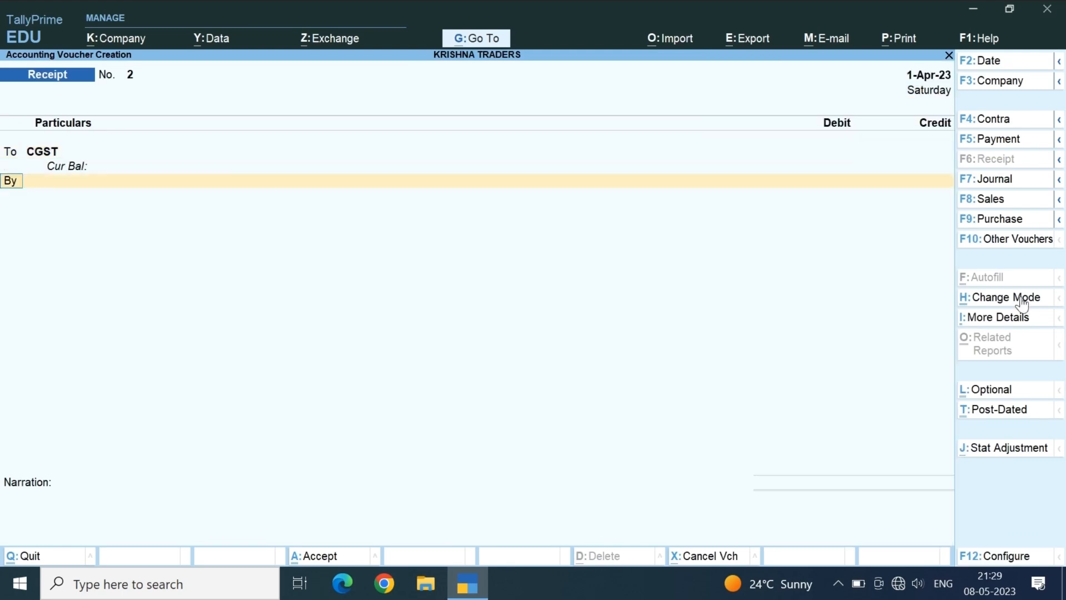
key(BackSpace)
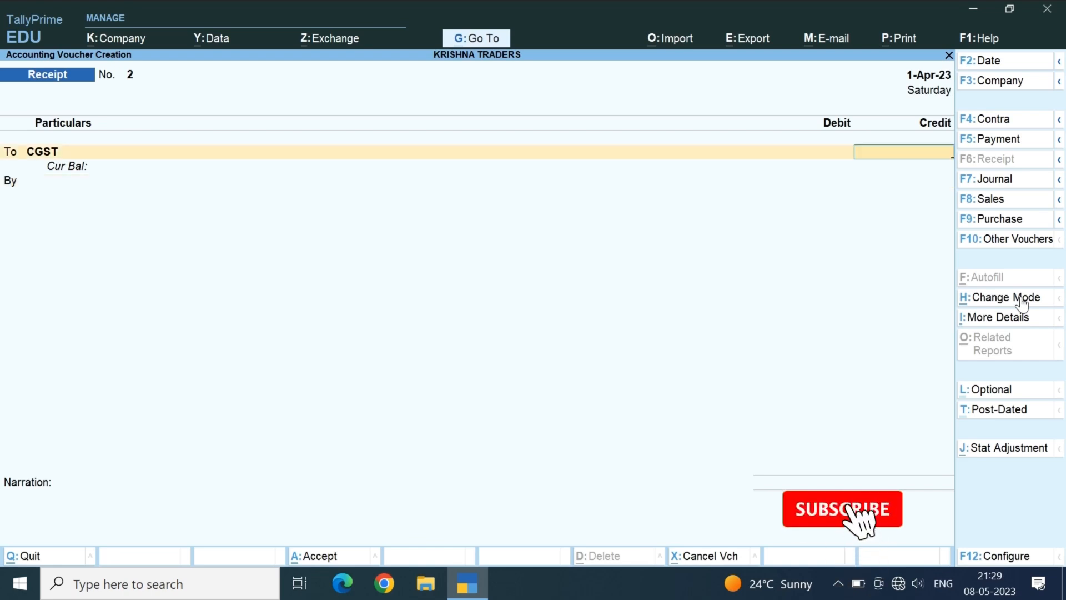
Step: Set the receipt voucher's mode back to Single Entry
click(1022, 299)
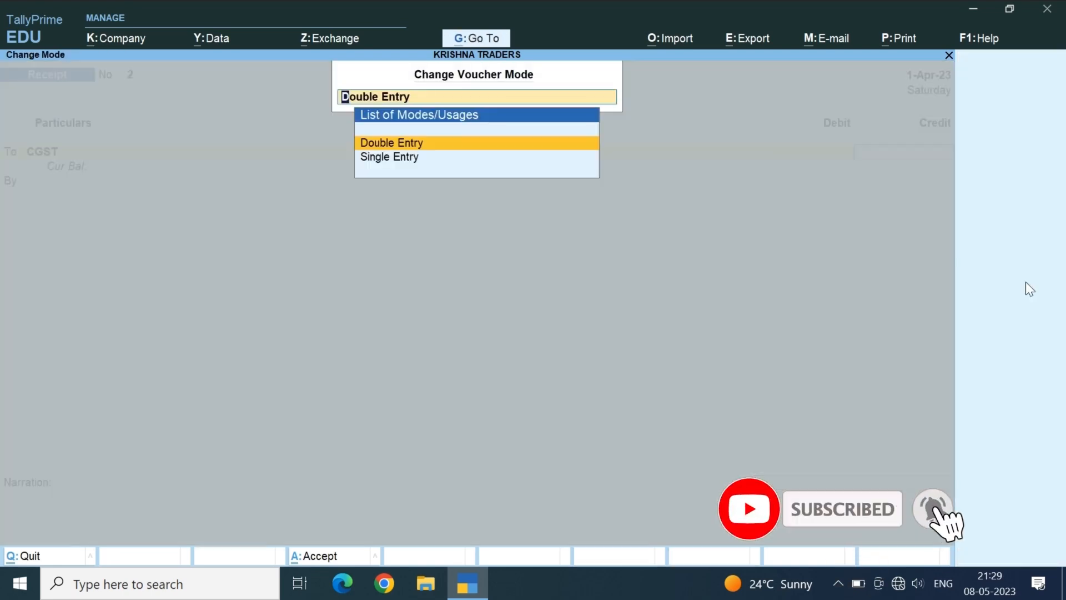
key(Down)
key(Return)
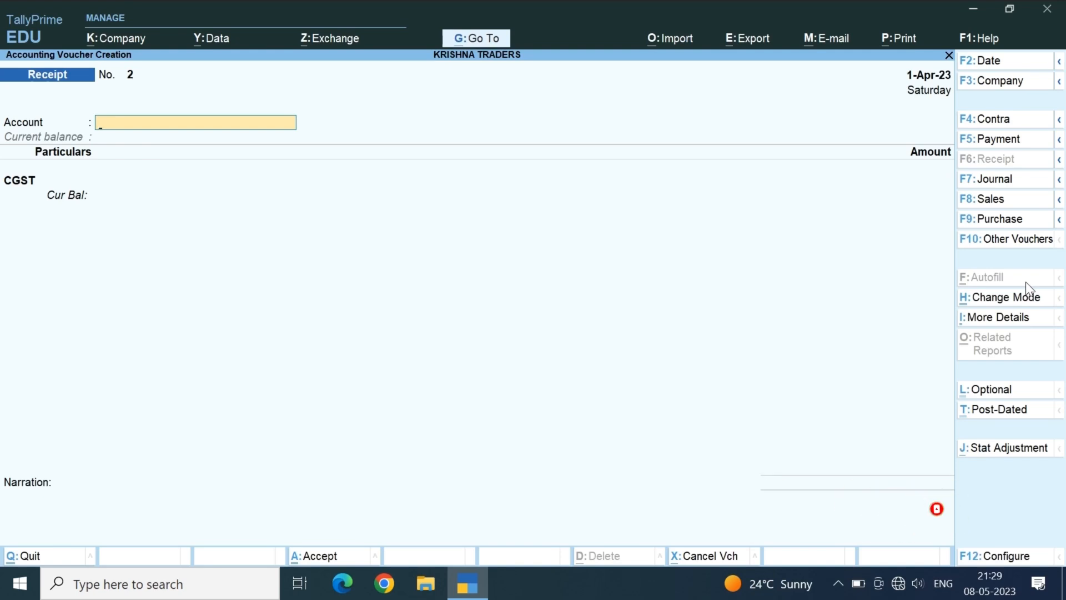
key(ctrl)
Step: View the receipt's Supplier/Reference No. & Date details and leave them without entering anything
click(1003, 318)
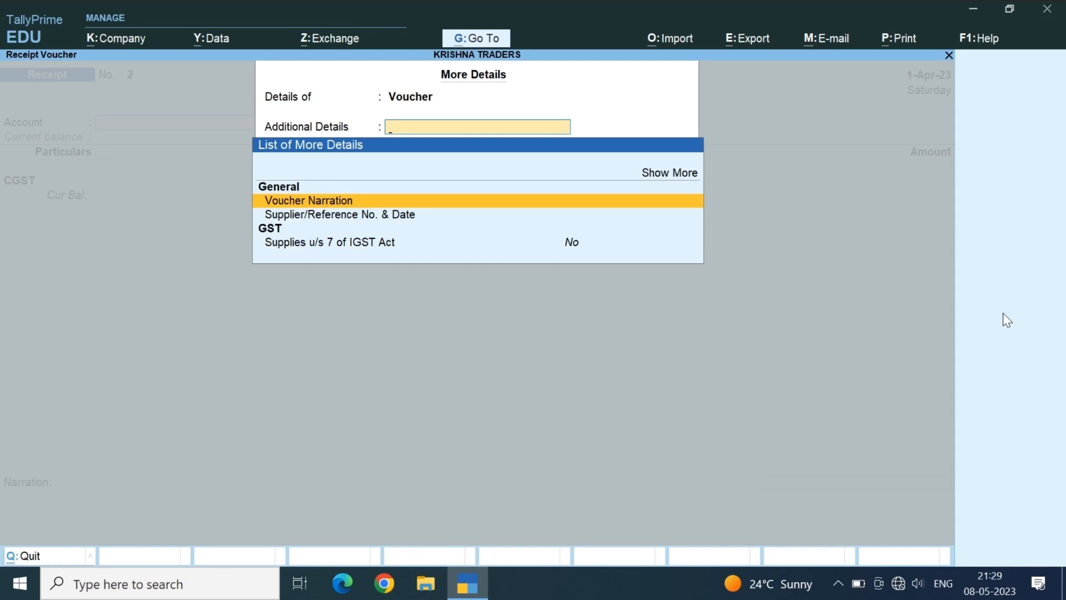
key(Down)
key(Return)
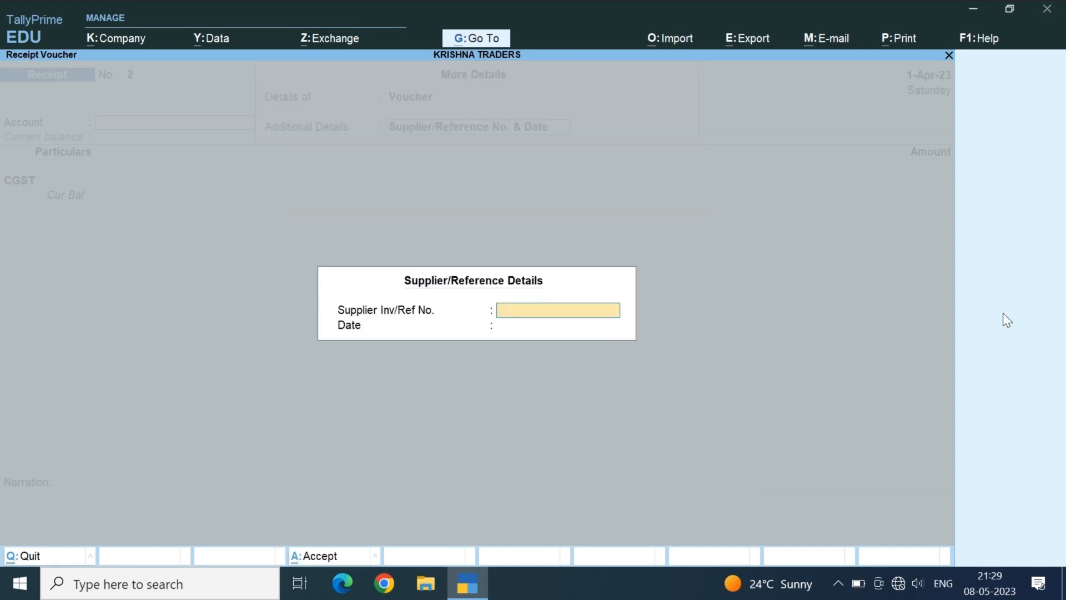
key(Escape)
key(y)
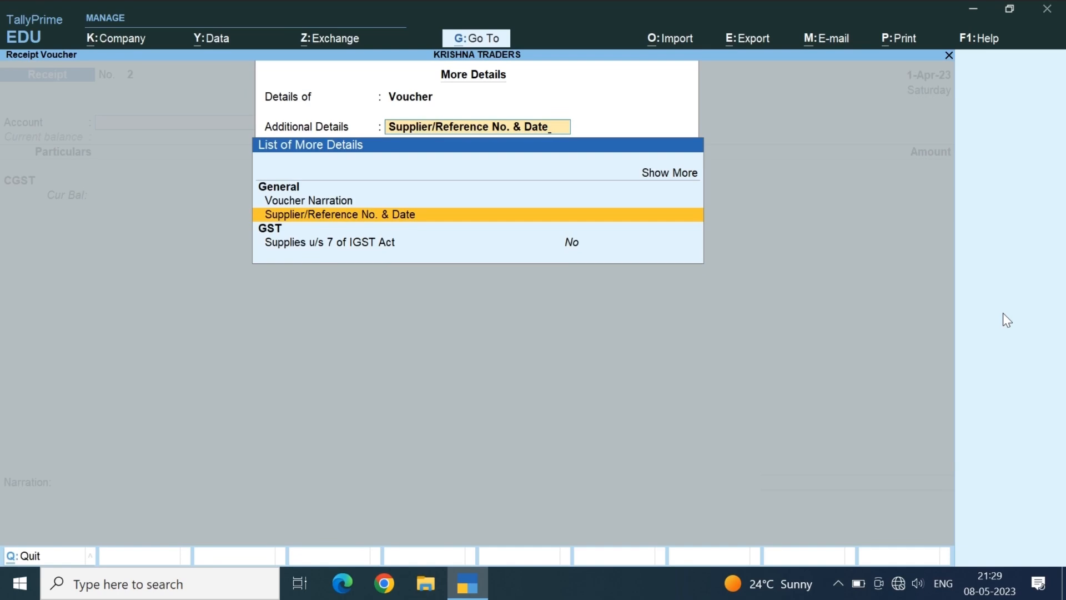
Step: Keep the receipt's supplies under section 7 of IGST Act option at No and close the additional details
key(Down)
key(Return)
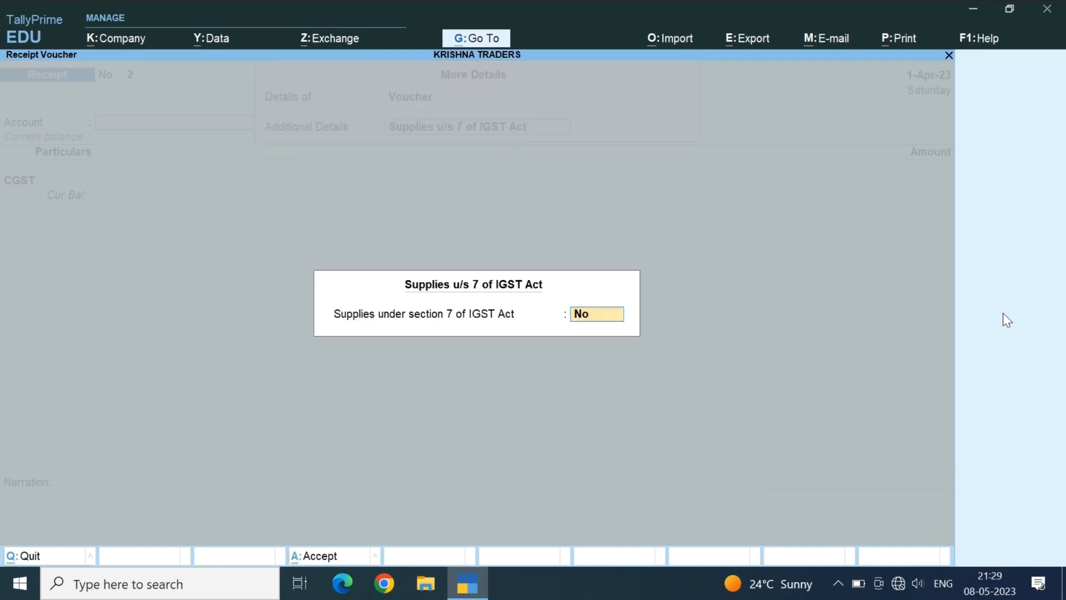
key(Return)
key(Return)
Step: Mark the receipt as Optional and restore it to Regular, and likewise mark it Post-Dated and restore it to Current
key(ctrl+l)
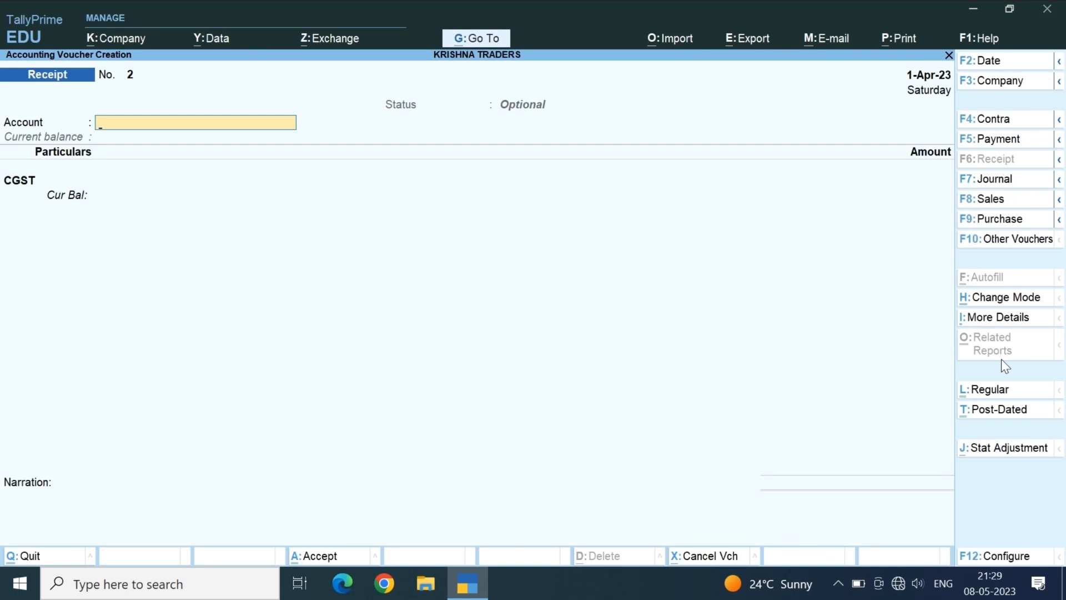
key(ctrl+l)
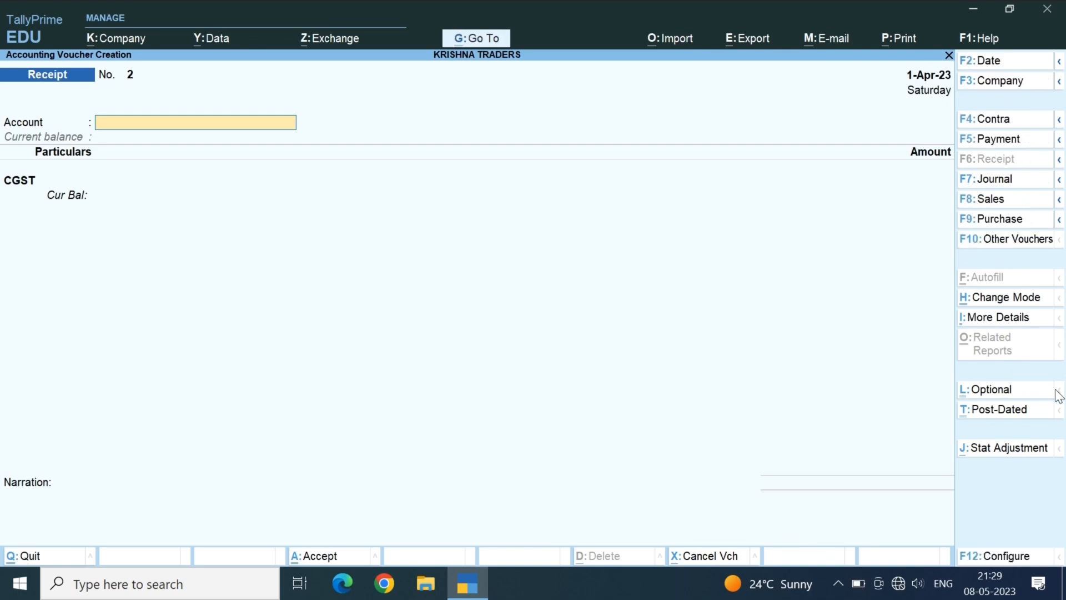
key(ctrl+t)
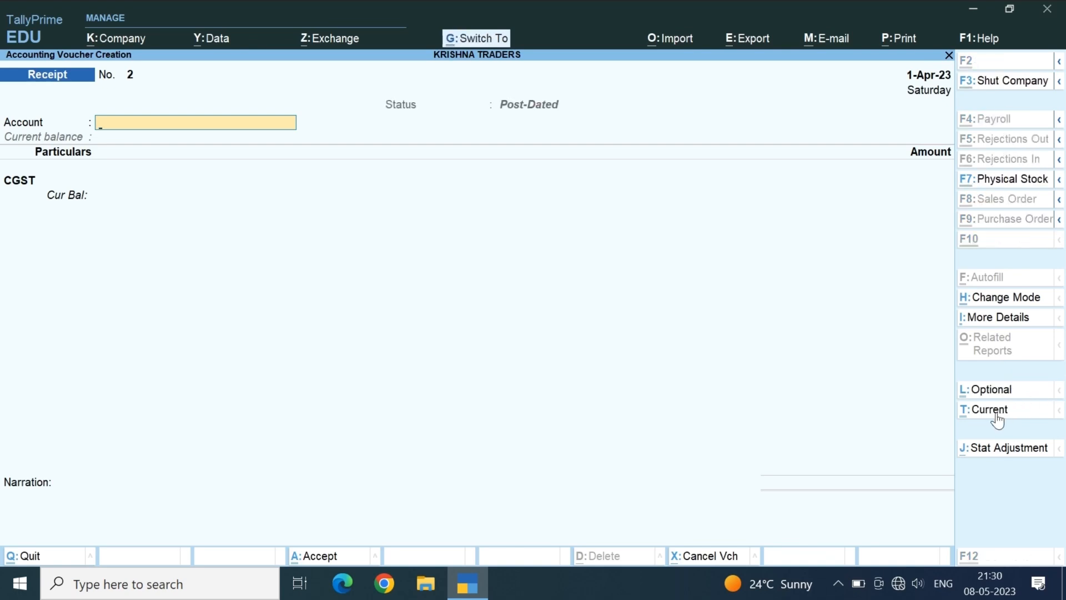
click(997, 414)
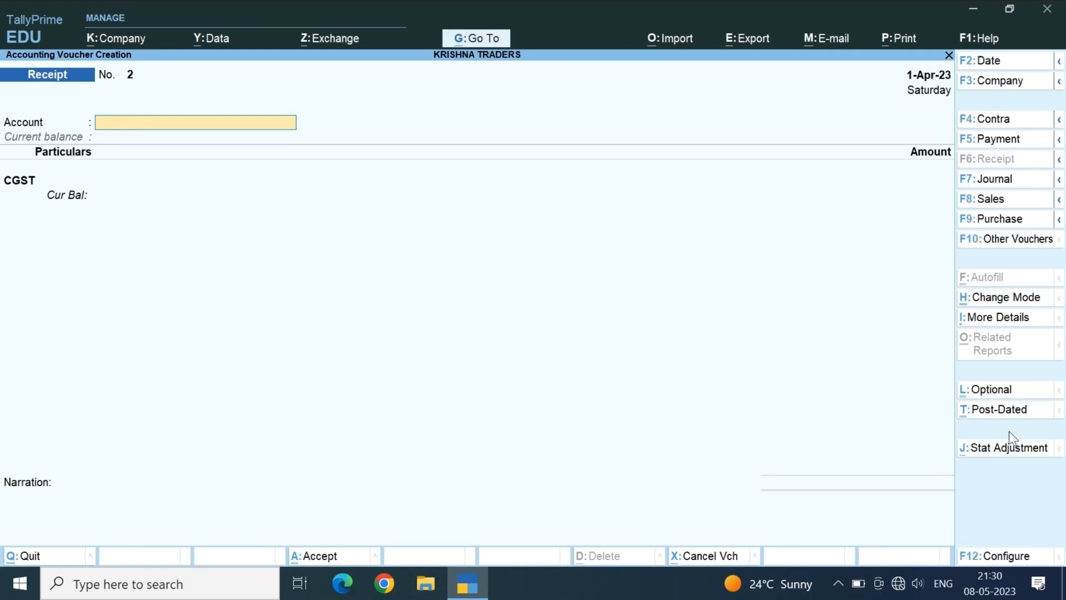
Step: View the GST stat adjustment choices for the receipt's nature and leave without choosing one
key(ctrl)
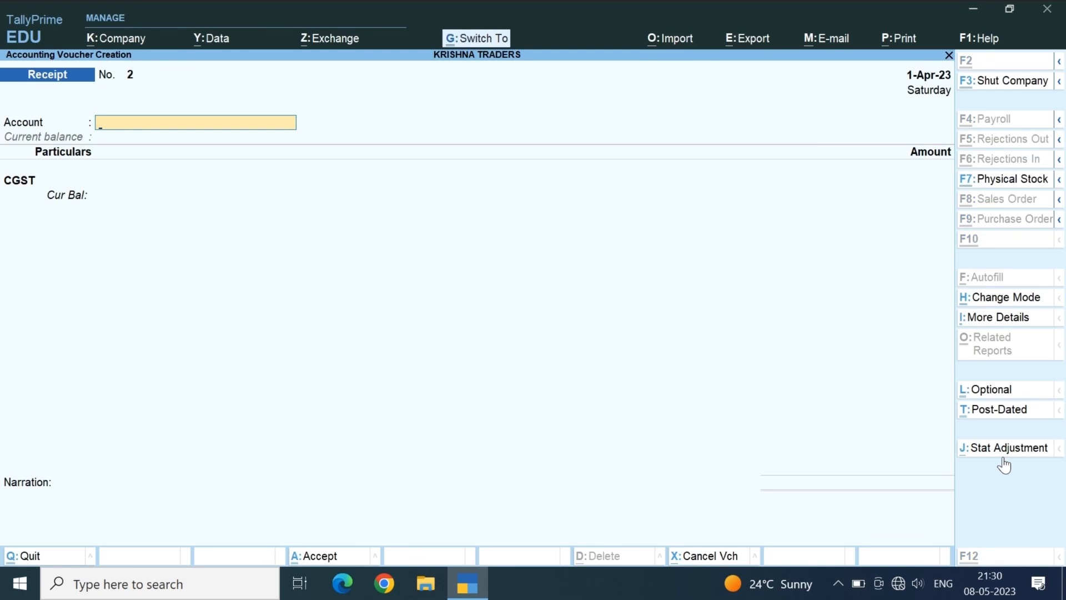
key(alt+j)
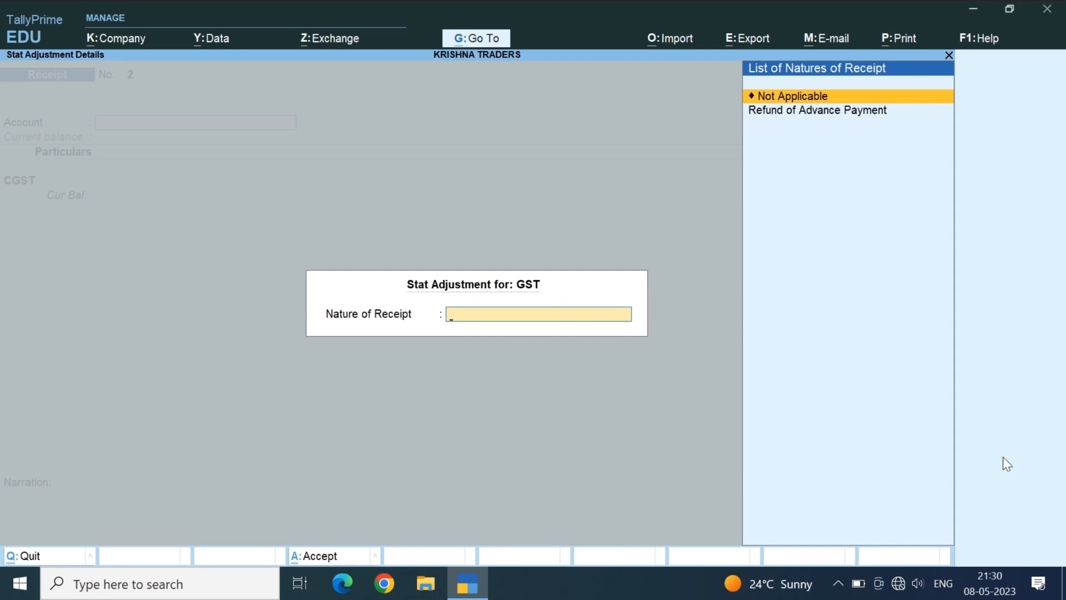
key(Escape)
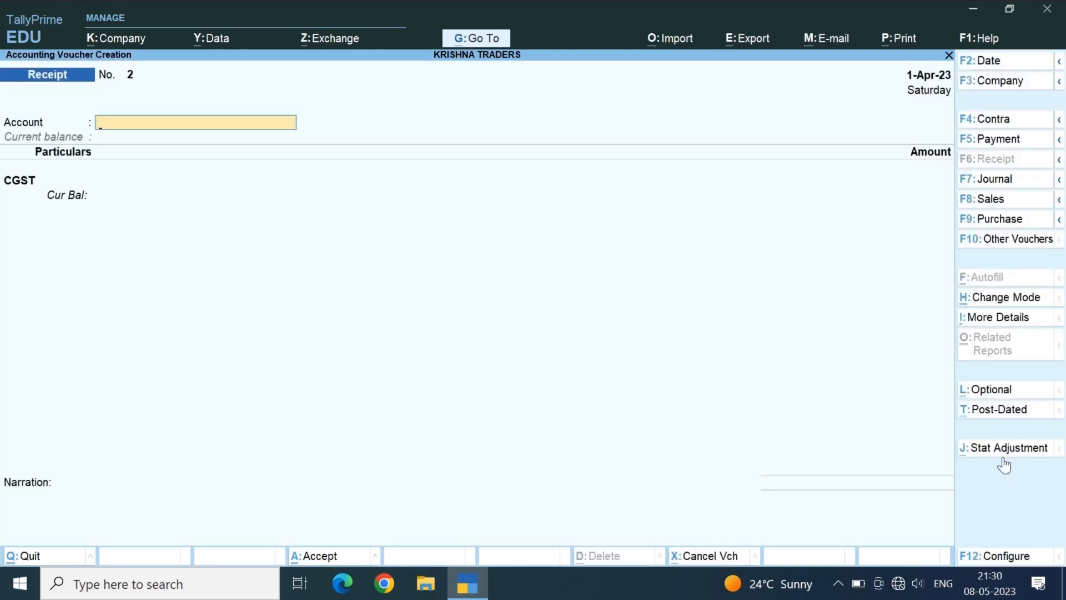
Step: Switch to a Journal voucher and choose GST as the type of duty/tax in its stat adjustment
key(F7)
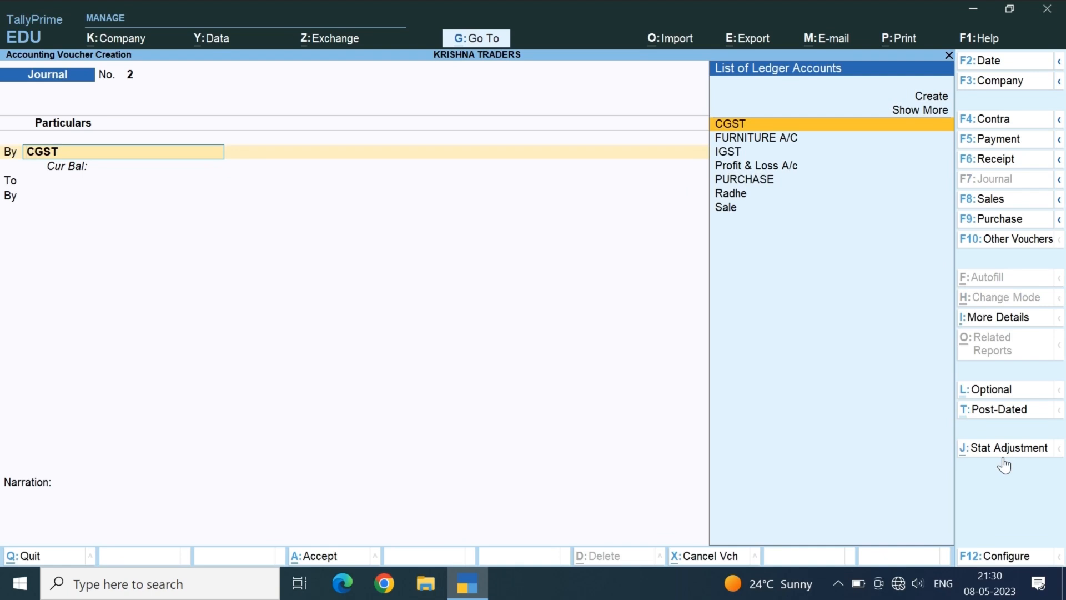
click(1004, 457)
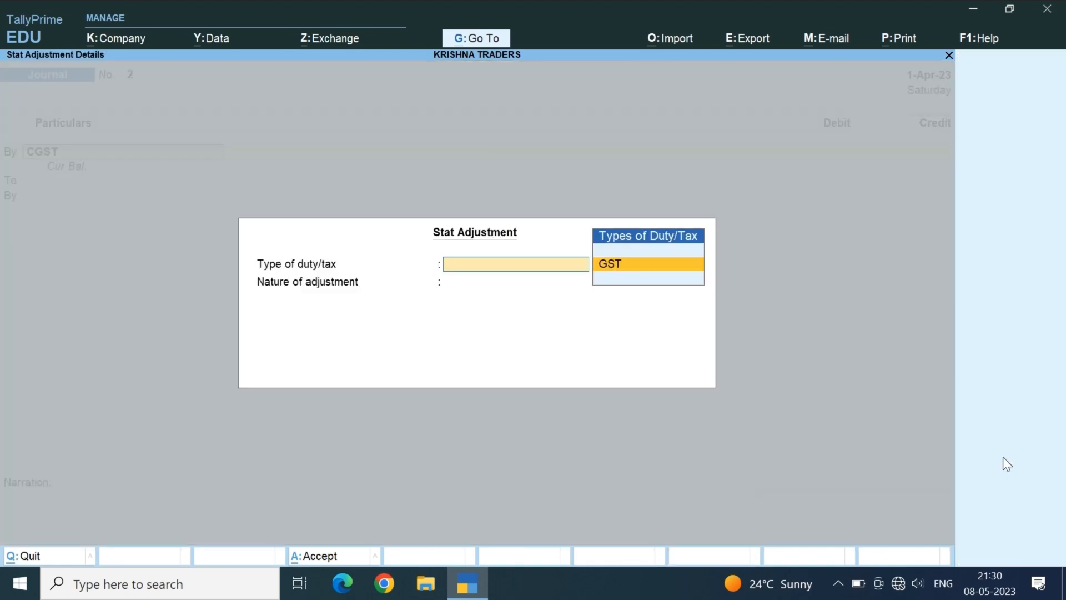
key(Return)
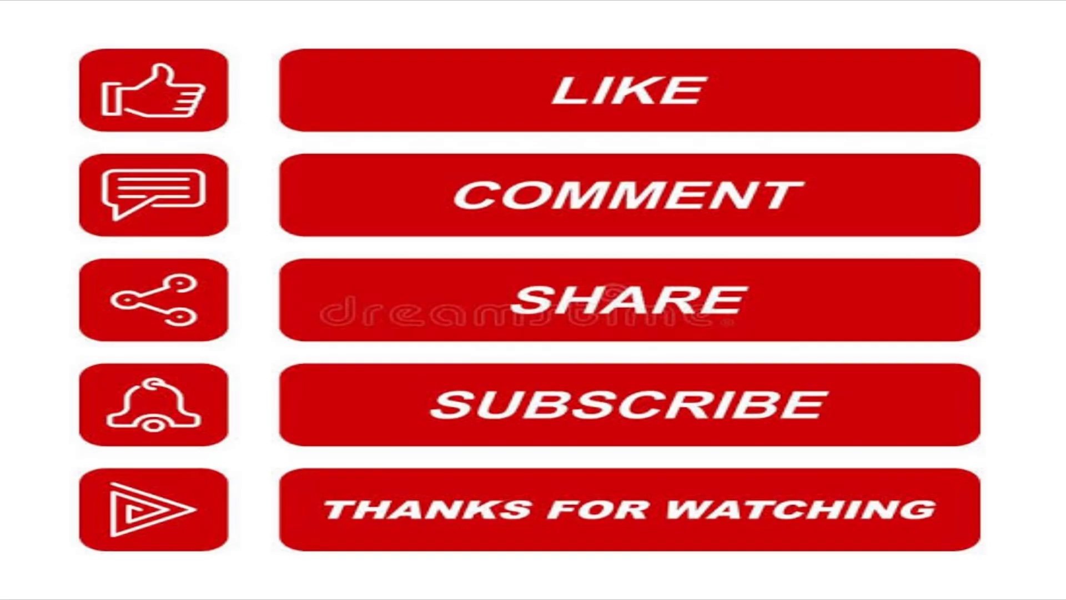